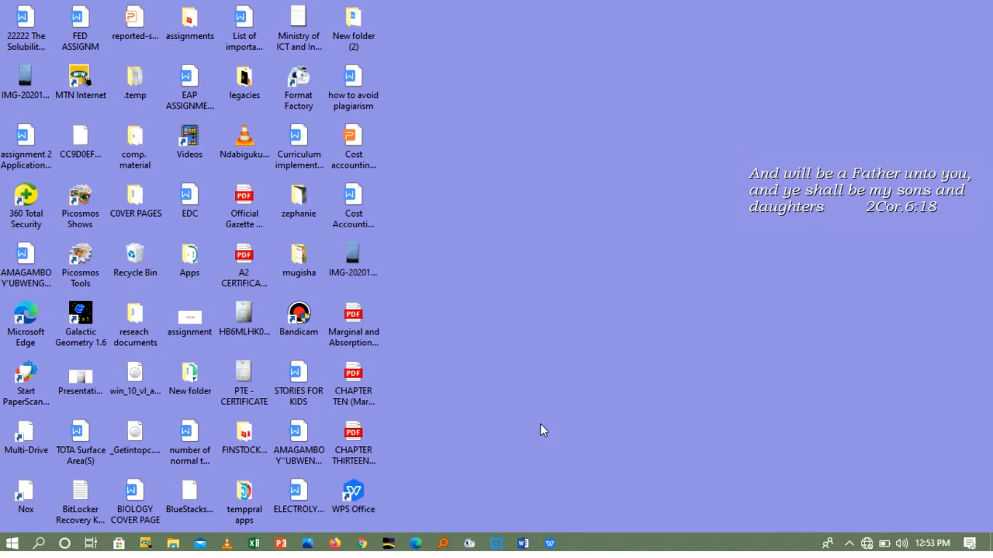
# Start Microsoft Word, dismiss the activation wizard and create a new blank document.
pyautogui.click(523, 546)
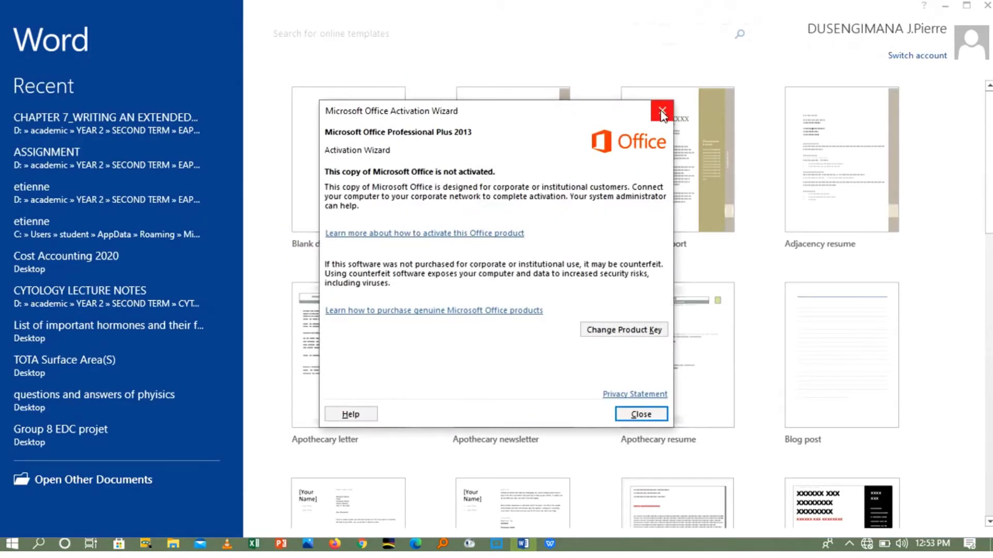
pyautogui.click(662, 111)
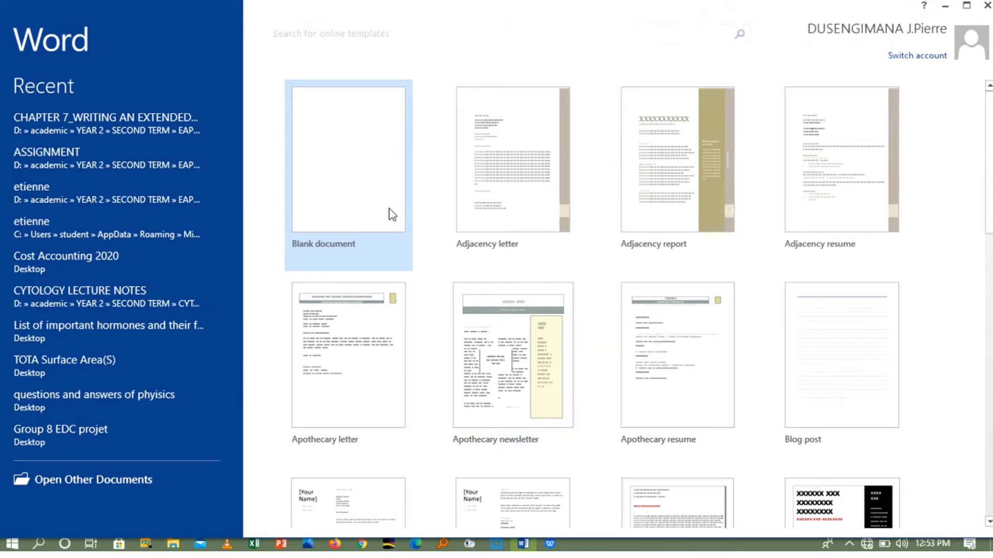
pyautogui.click(366, 200)
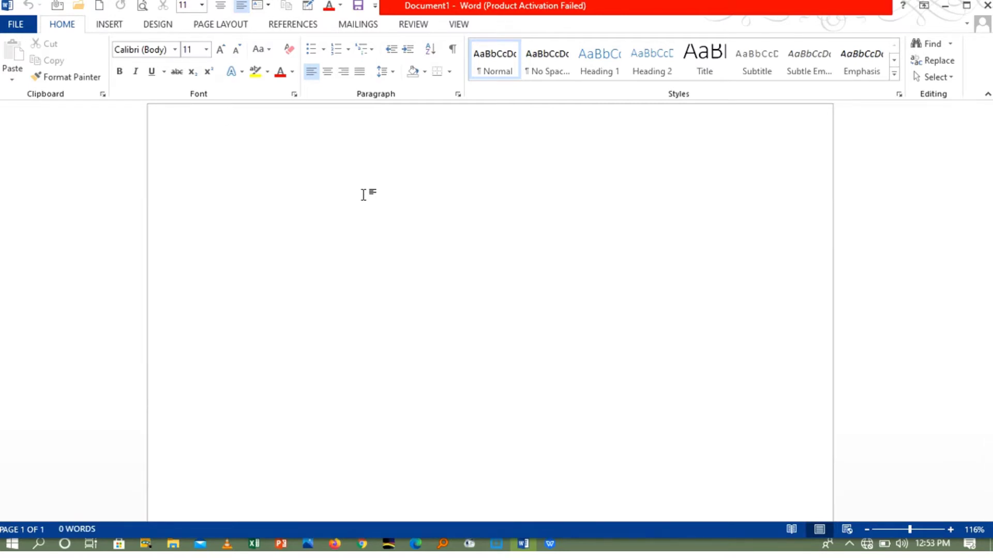
# Insert the built-in Banded header into the blank document.
pyautogui.click(111, 26)
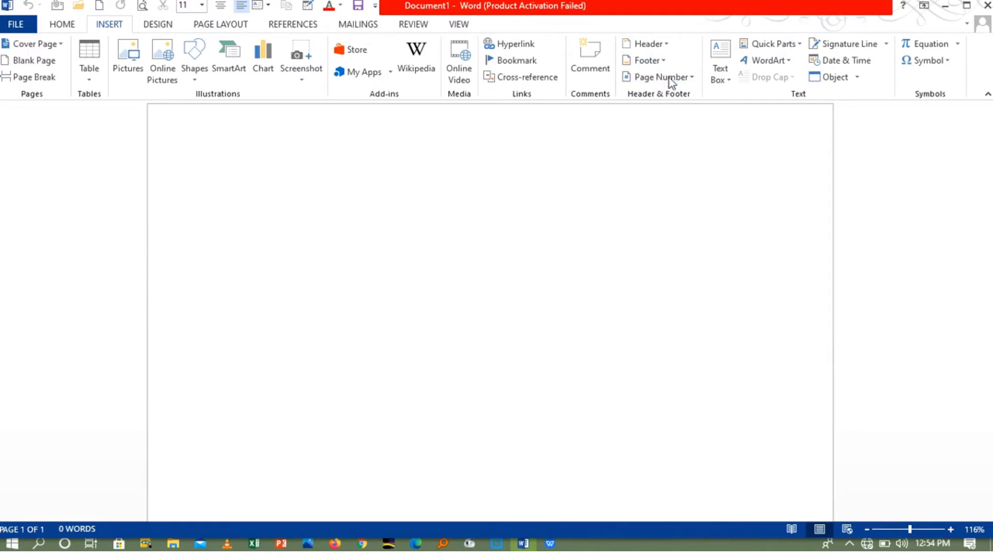
pyautogui.click(654, 44)
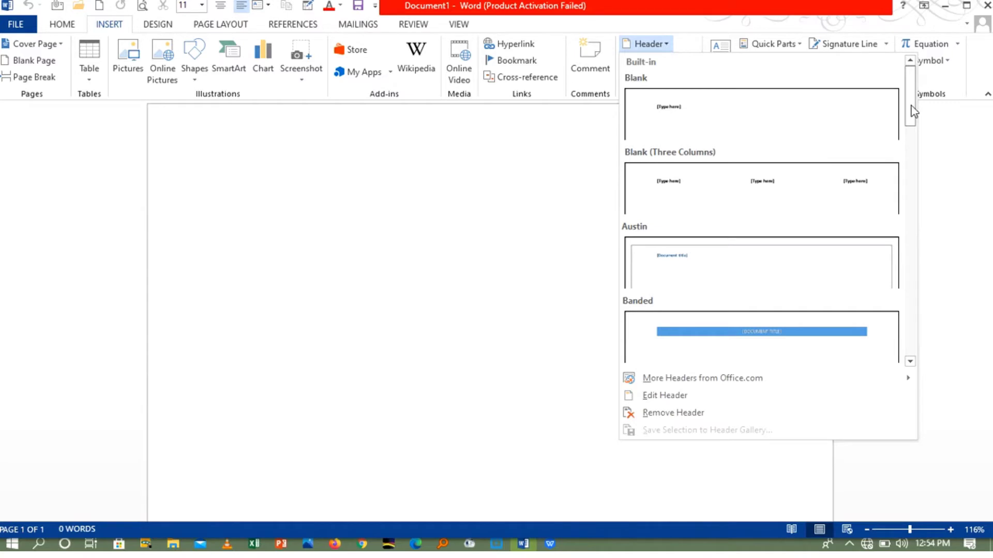
pyautogui.moveTo(912, 128); pyautogui.dragTo(912, 136)
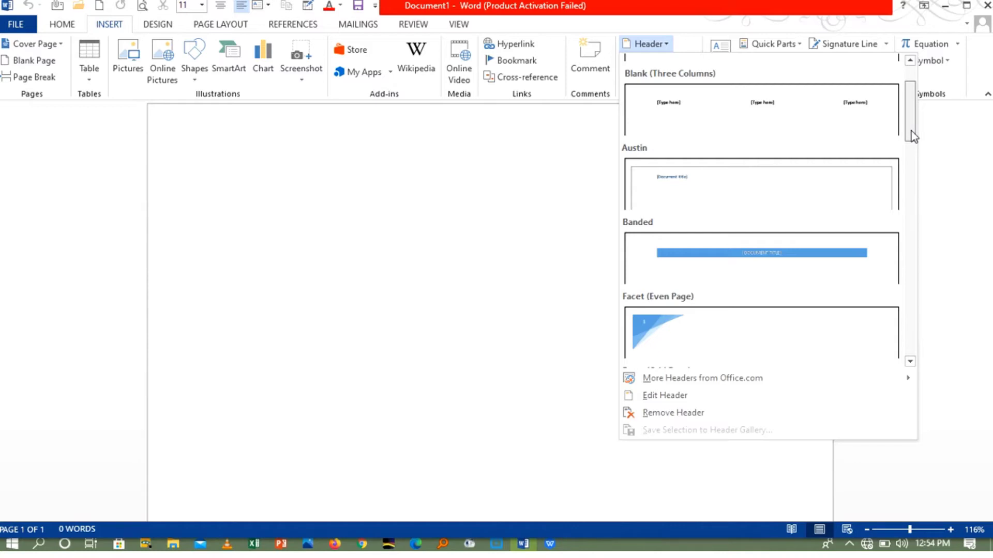
pyautogui.moveTo(912, 133)
pyautogui.mouseDown()
pyautogui.moveTo(913, 158)
pyautogui.moveTo(913, 138)
pyautogui.moveTo(911, 148)
pyautogui.mouseUp()
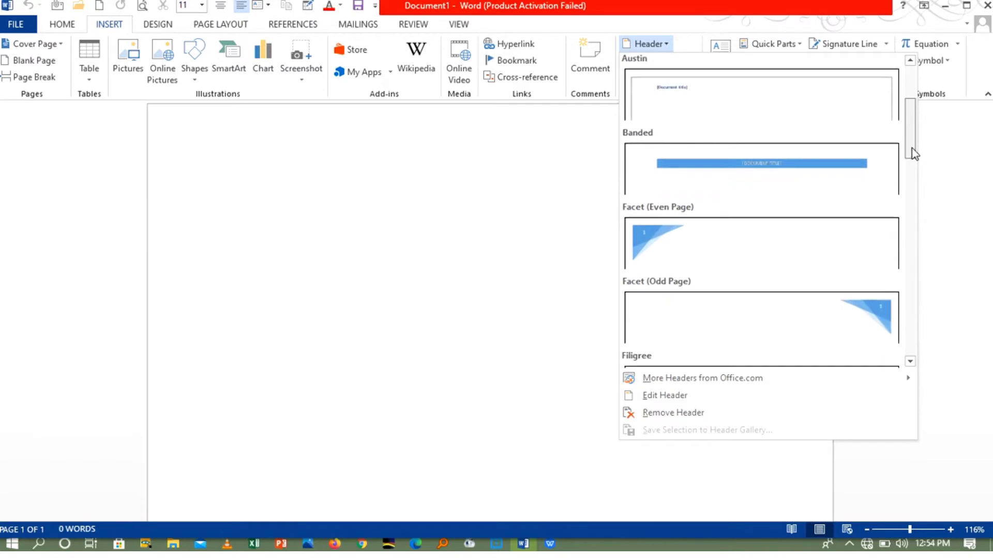
pyautogui.click(772, 187)
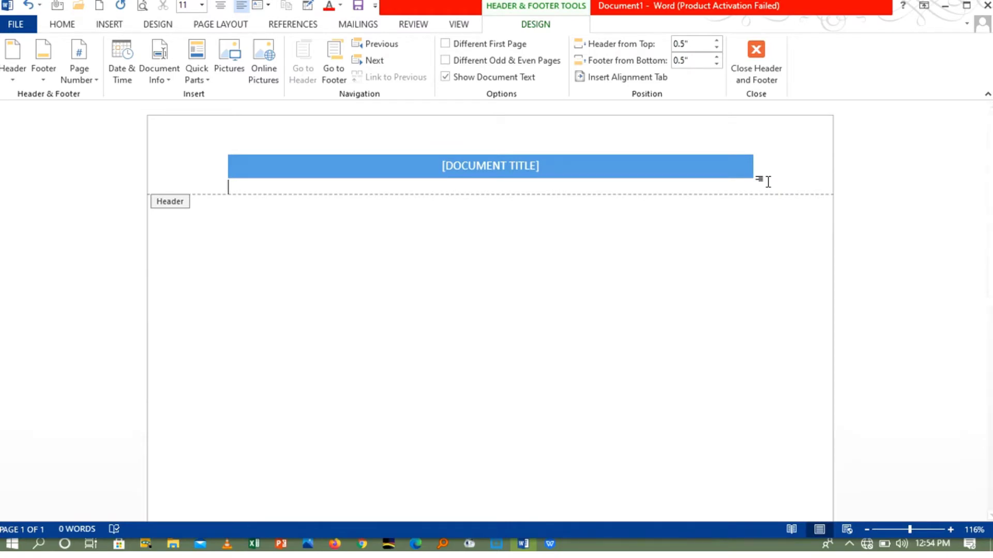
# Replace the document title placeholder in the header's blue band with READ MORE and deselect the band.
pyautogui.click(537, 165)
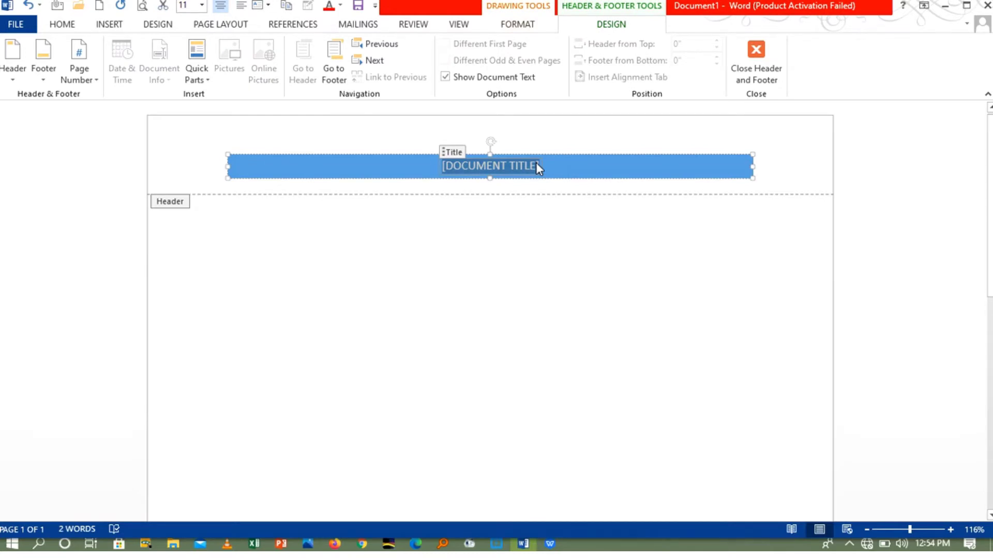
pyautogui.write('REA')
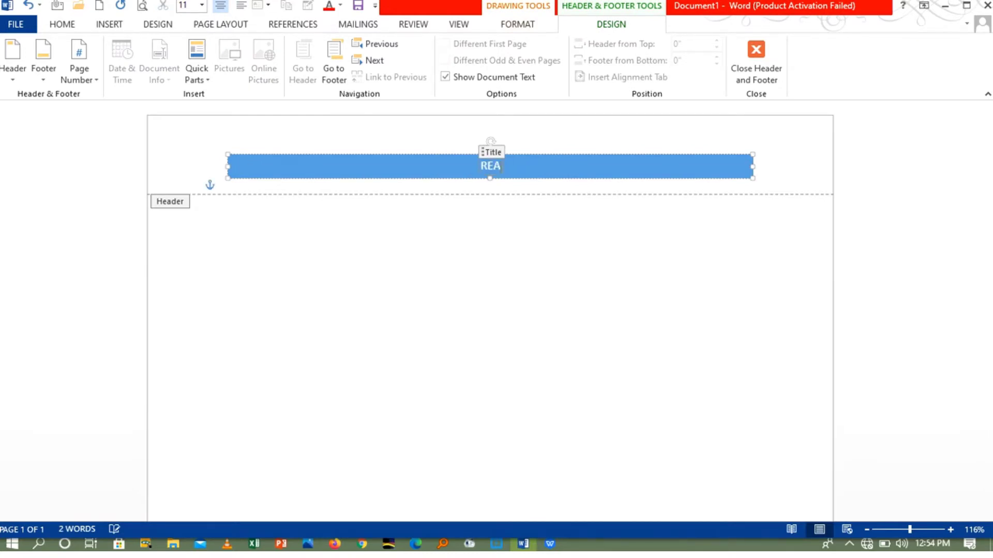
pyautogui.write('D O')
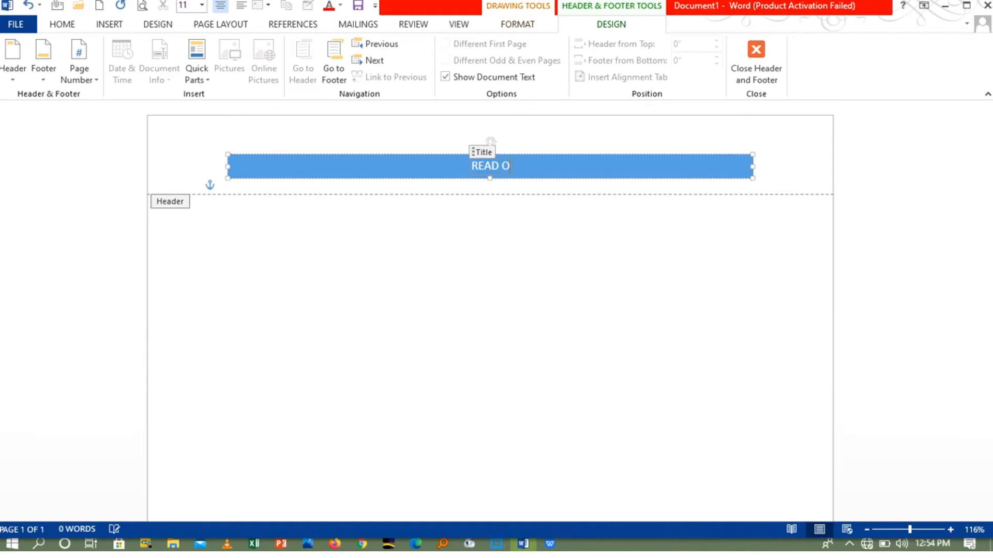
pyautogui.write('RE')
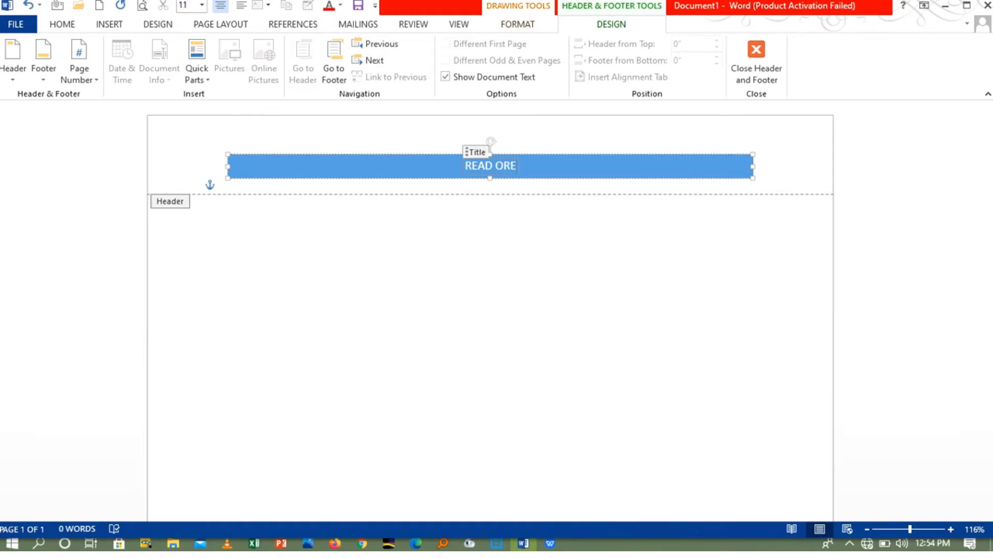
pyautogui.press('BackSpace')
pyautogui.press('BackSpace')
pyautogui.press('BackSpace')
pyautogui.press('BackSpace')
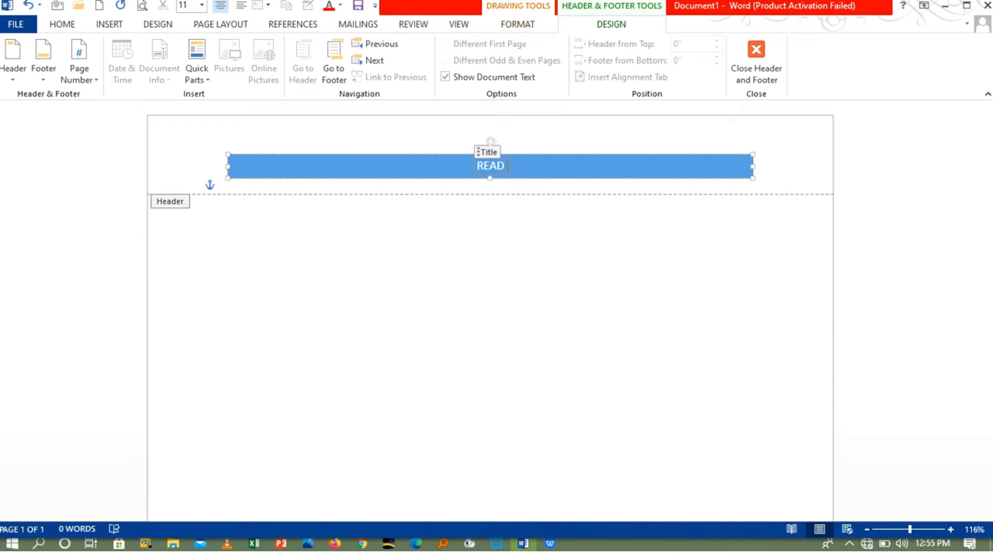
pyautogui.write('ORE')
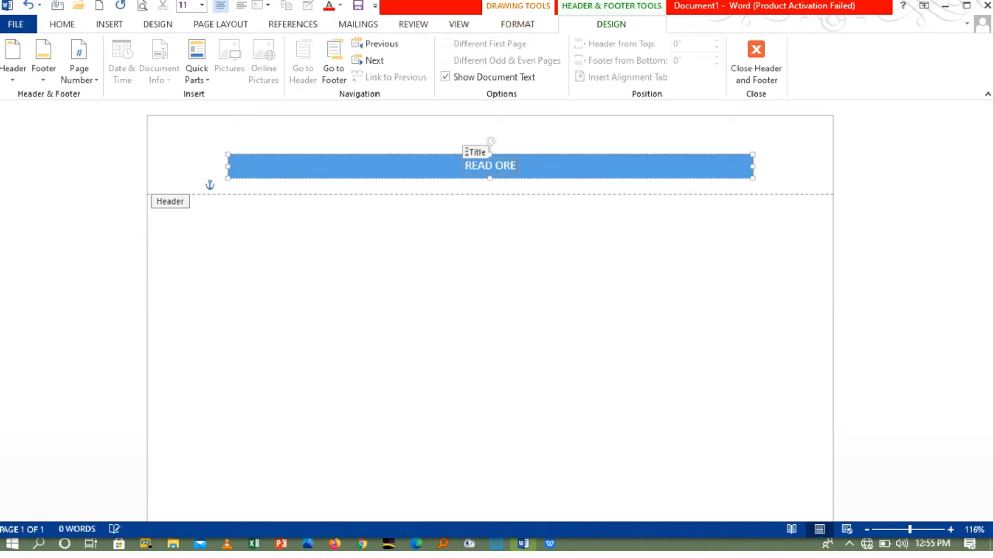
pyautogui.press('BackSpace')
pyautogui.press('BackSpace')
pyautogui.press('BackSpace')
pyautogui.press('BackSpace')
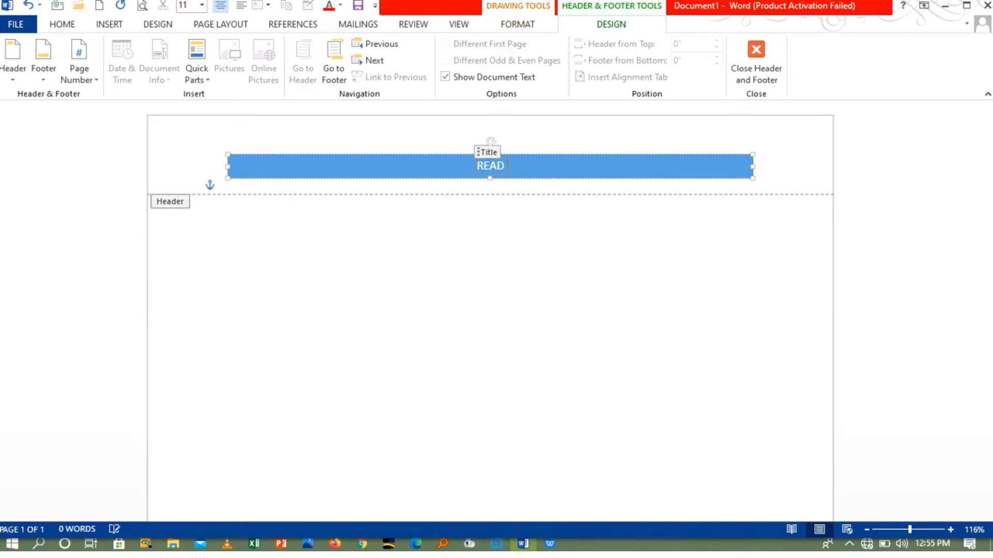
pyautogui.write('MMMMM')
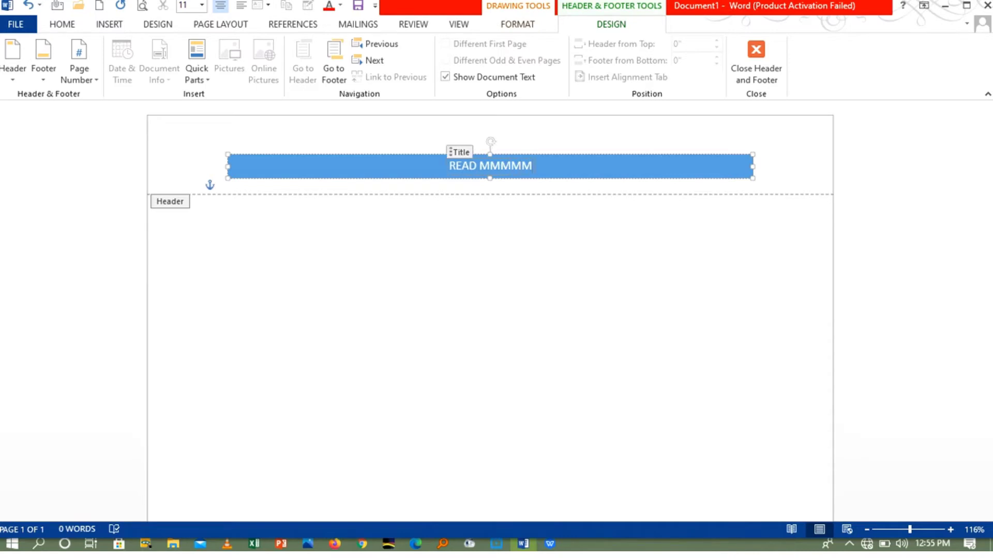
pyautogui.press('BackSpace')
pyautogui.press('BackSpace')
pyautogui.press('BackSpace')
pyautogui.press('BackSpace')
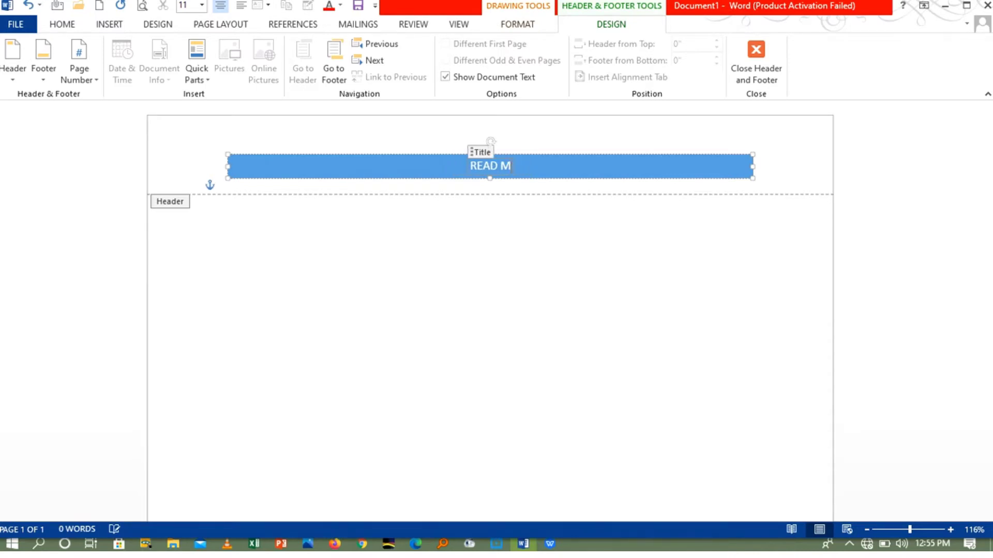
pyautogui.write('ORE')
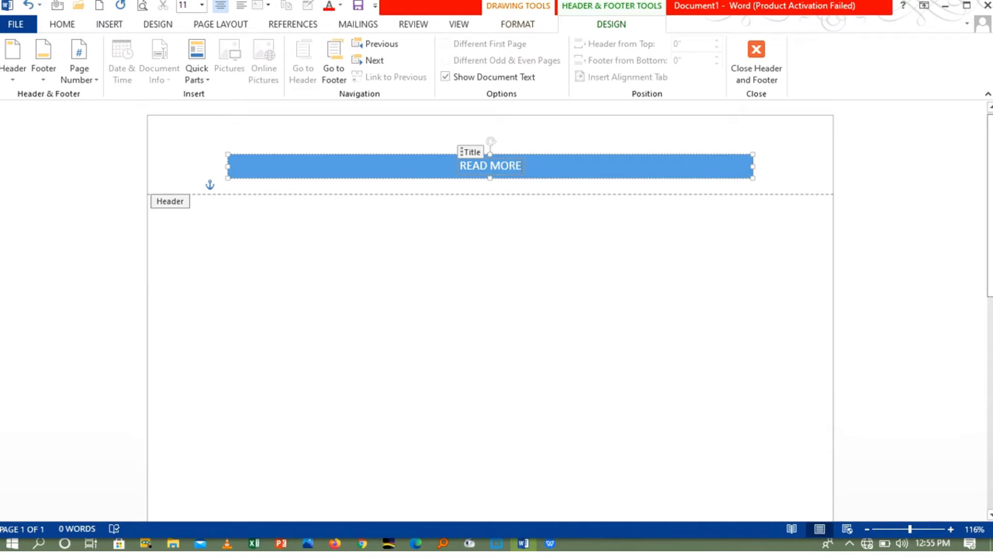
pyautogui.scroll(-2, 490, 310)
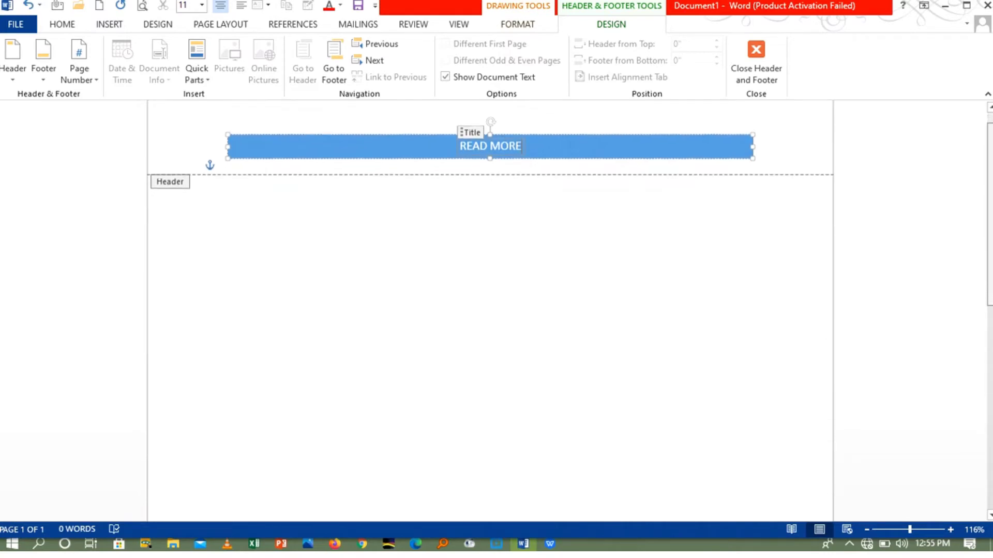
pyautogui.scroll(-3, 990, 207)
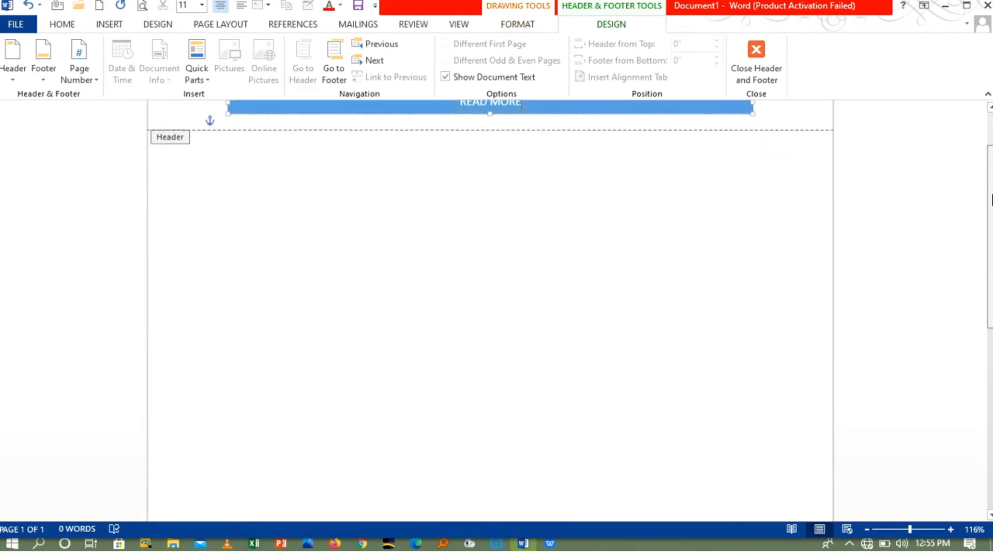
pyautogui.scroll(5, 991, 206)
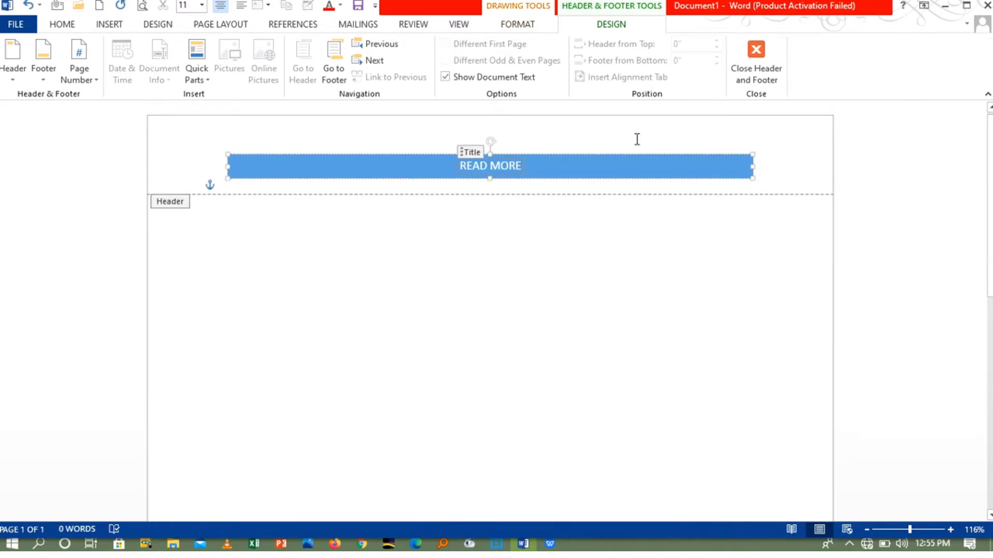
pyautogui.click(593, 216)
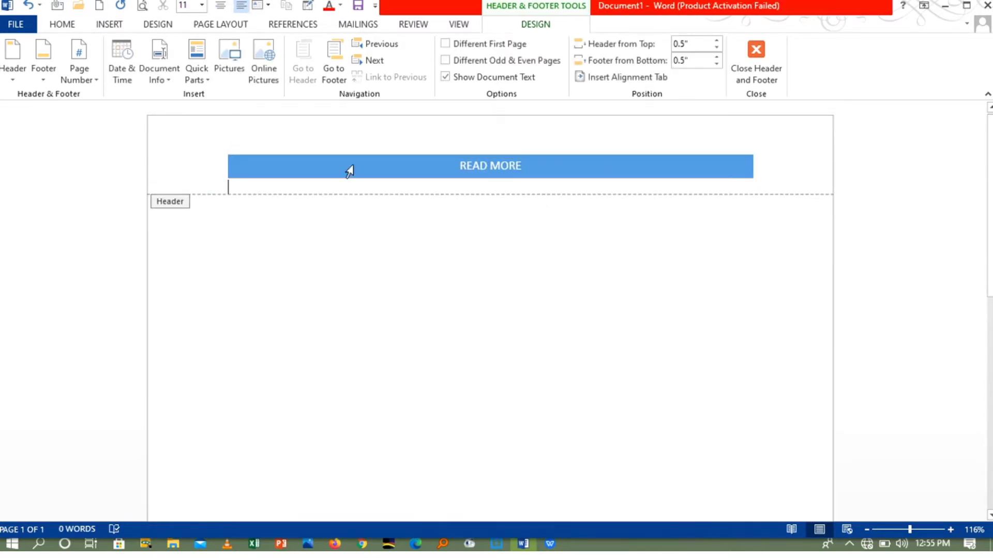
# Insert the built-in Blank (Three Columns) footer into the document.
pyautogui.click(109, 26)
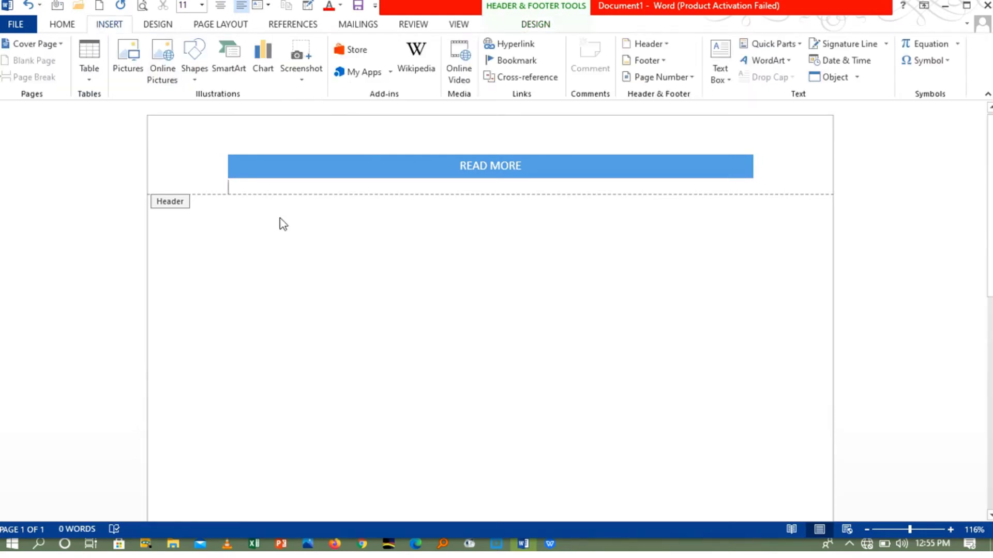
pyautogui.click(647, 60)
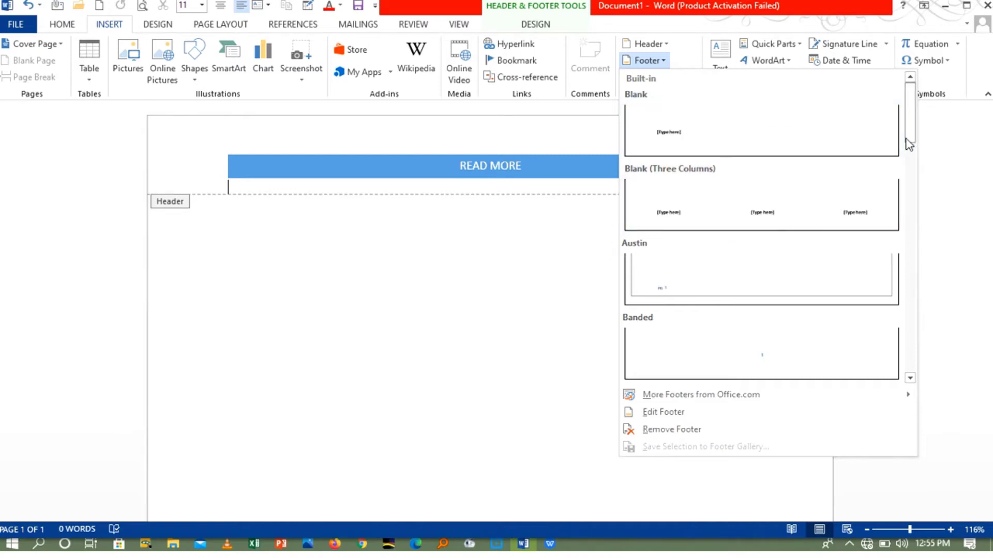
pyautogui.click(920, 125)
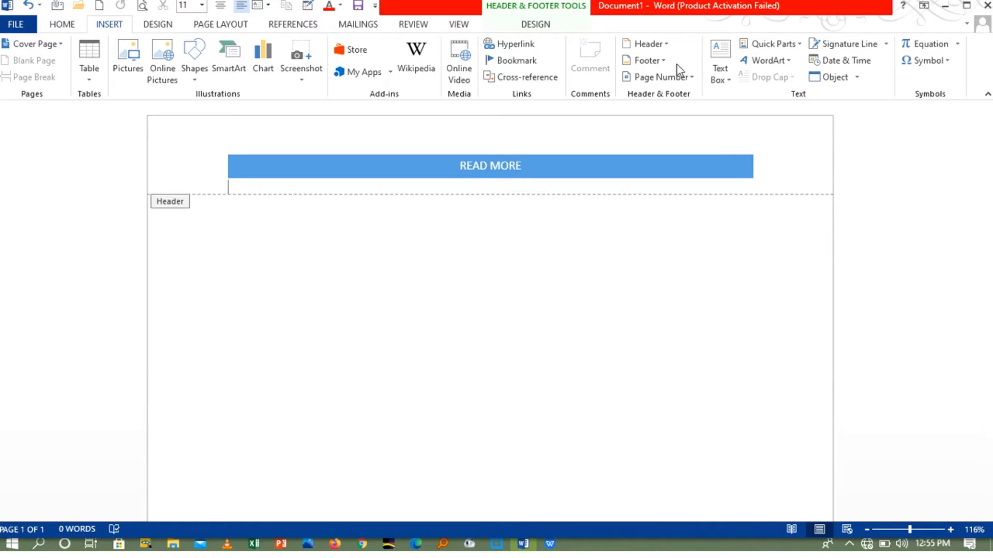
pyautogui.click(659, 63)
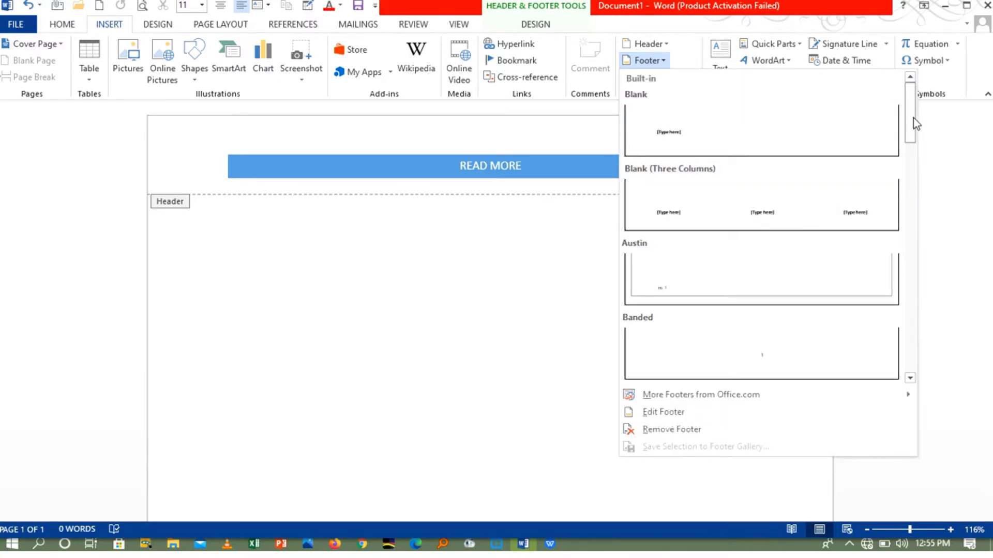
pyautogui.moveTo(913, 118)
pyautogui.mouseDown()
pyautogui.moveTo(917, 187)
pyautogui.moveTo(905, 114)
pyautogui.mouseUp()
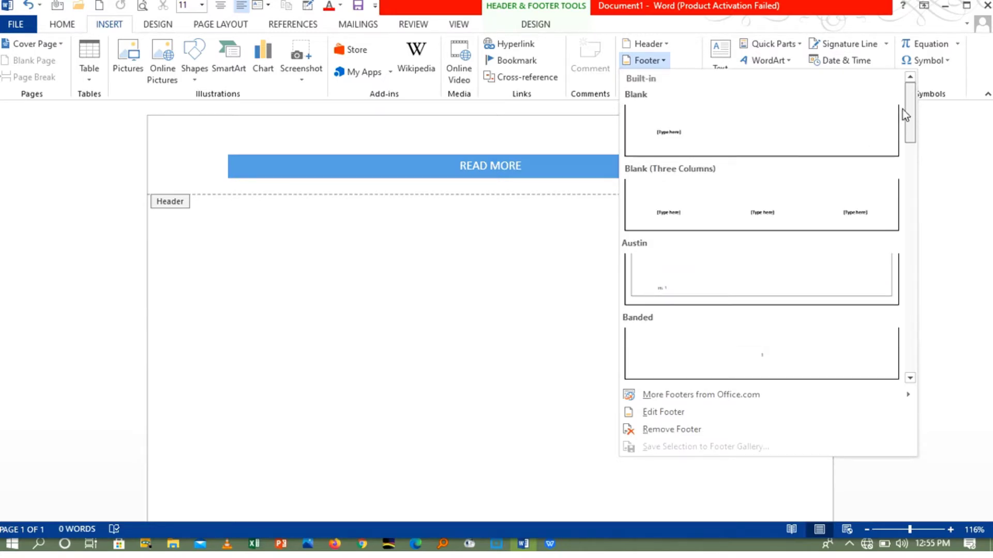
pyautogui.click(783, 207)
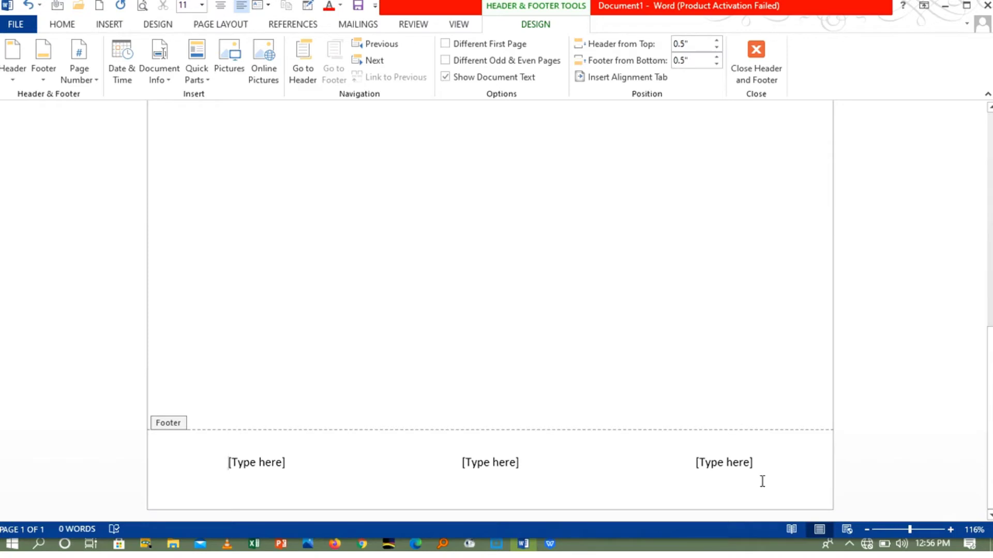
# Replace the right-hand footer placeholder with ANNOUNEMENT and add a new line after it.
pyautogui.click(748, 469)
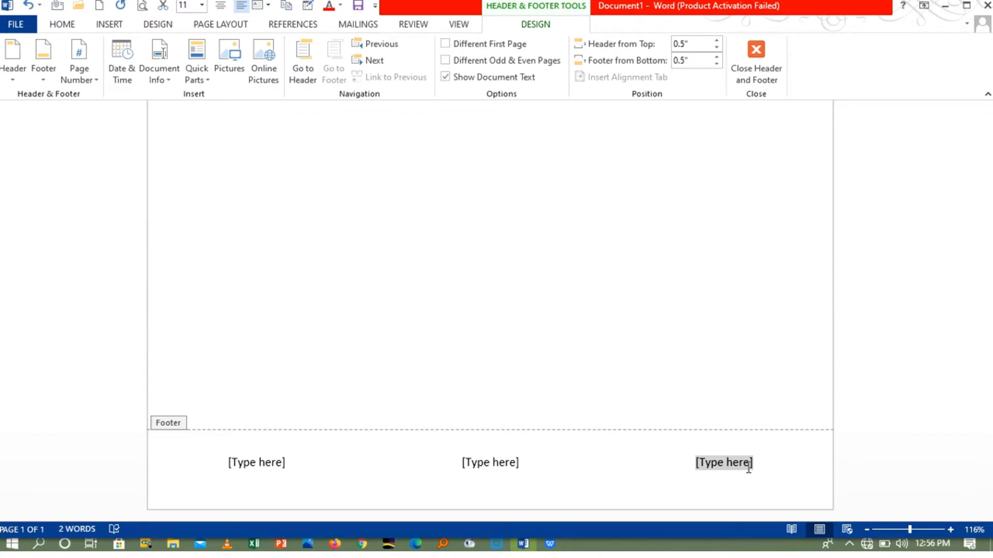
pyautogui.write('an')
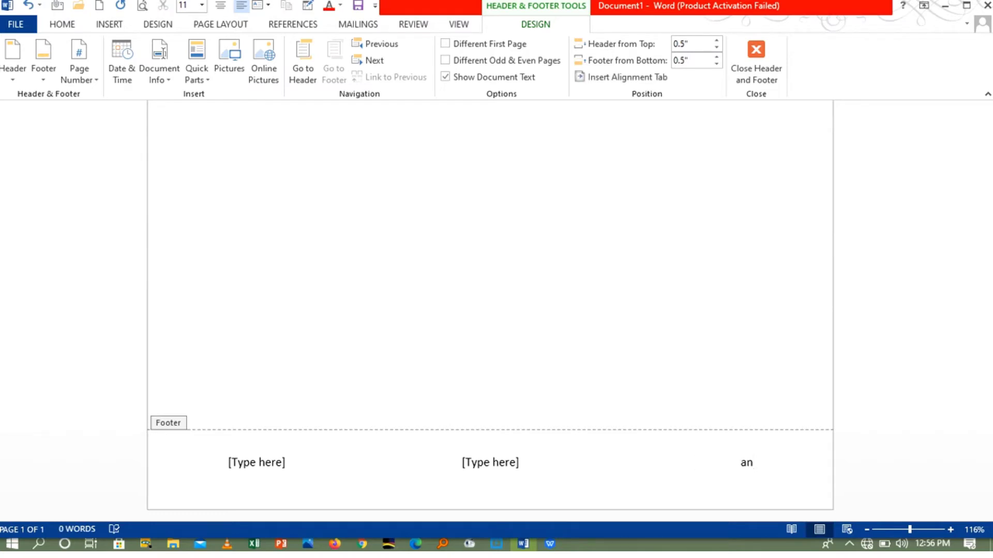
pyautogui.press('BackSpace')
pyautogui.press('BackSpace')
pyautogui.write('ANNOUNEMMET')
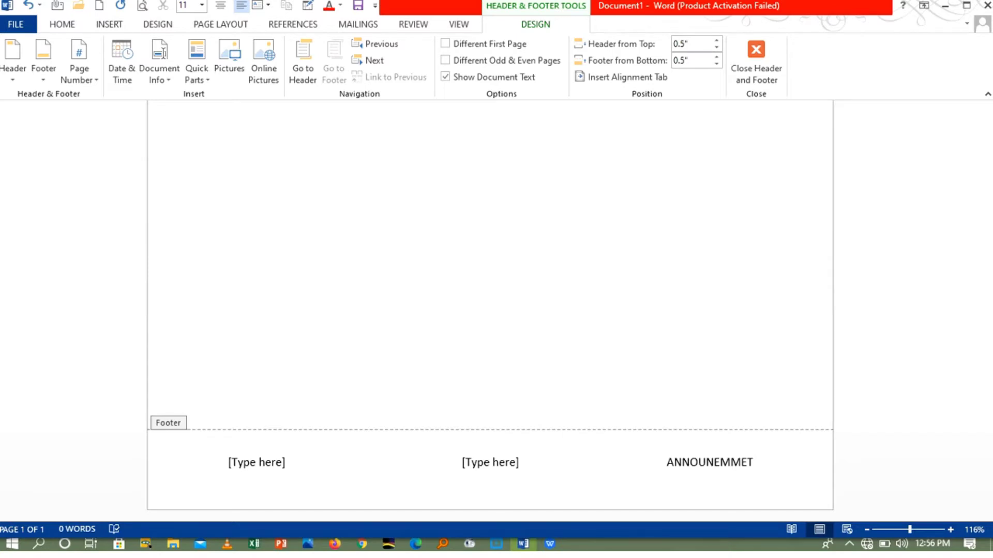
pyautogui.press('BackSpace')
pyautogui.press('BackSpace')
pyautogui.press('BackSpace')
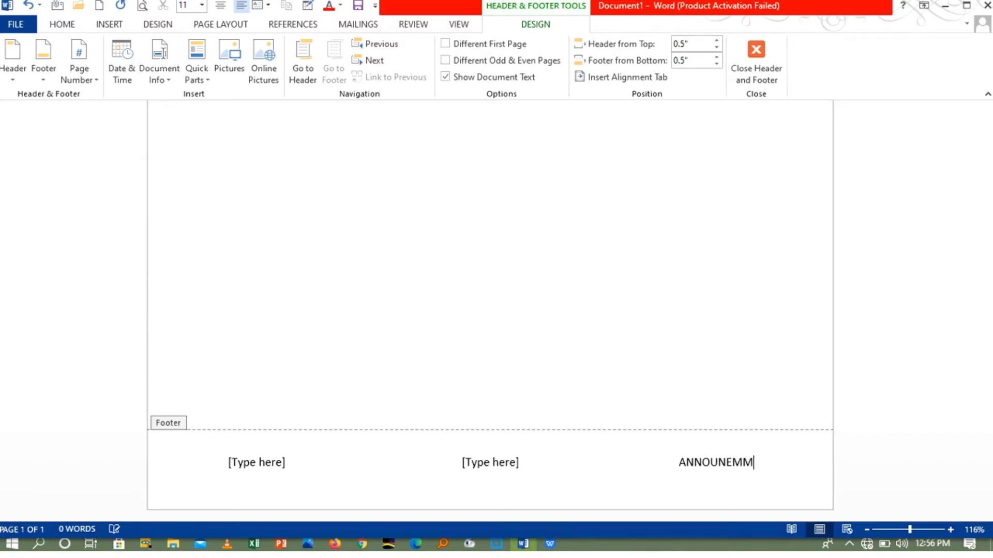
pyautogui.write('ENT')
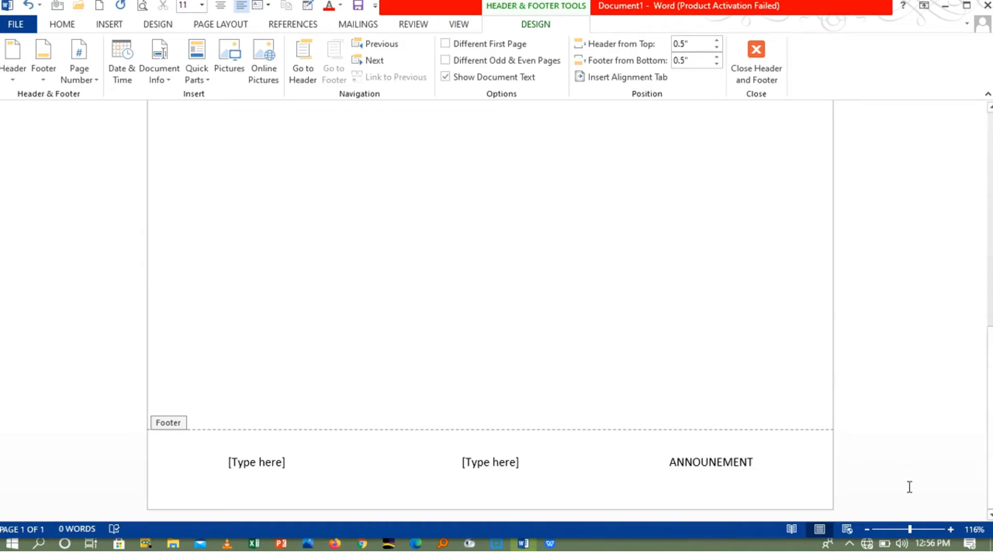
pyautogui.press('Return')
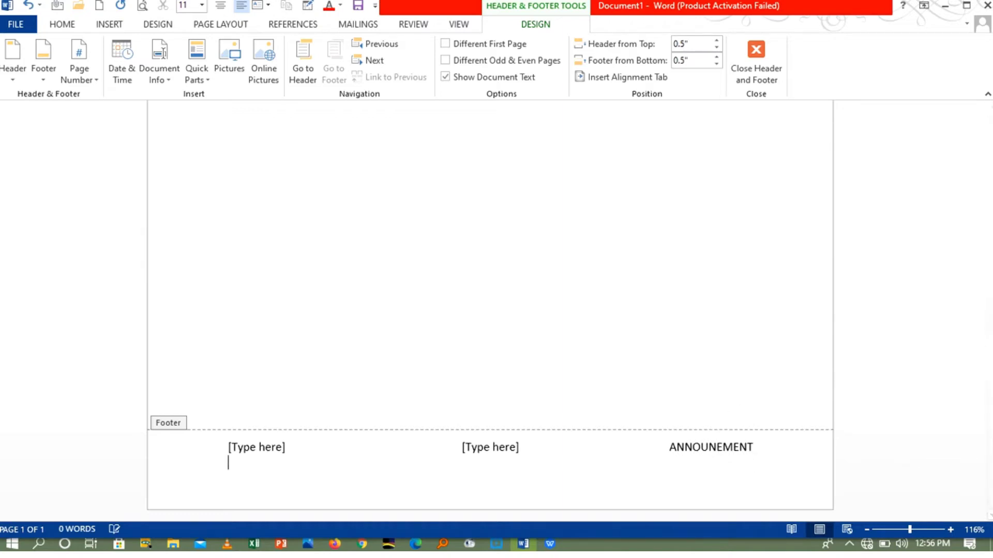
pyautogui.click(503, 446)
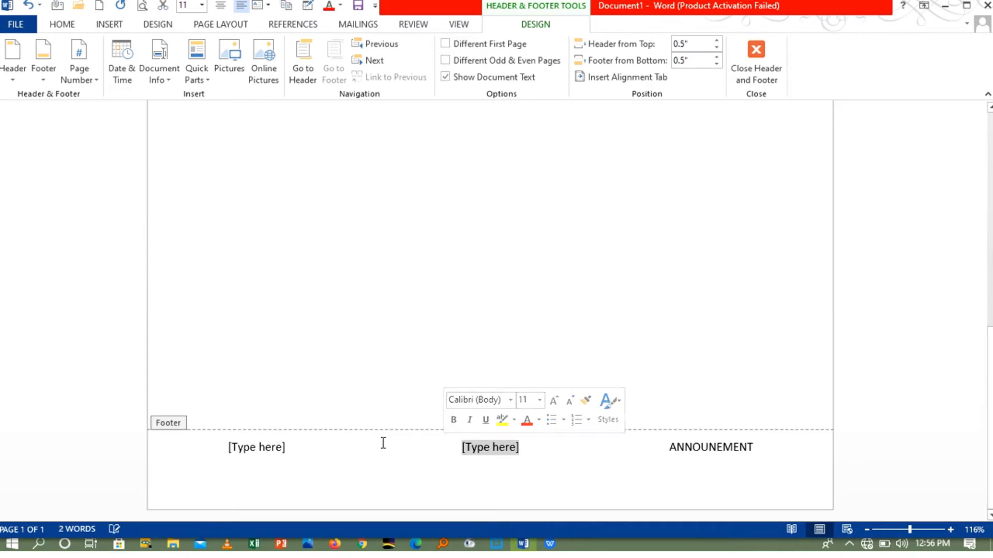
pyautogui.click(277, 448)
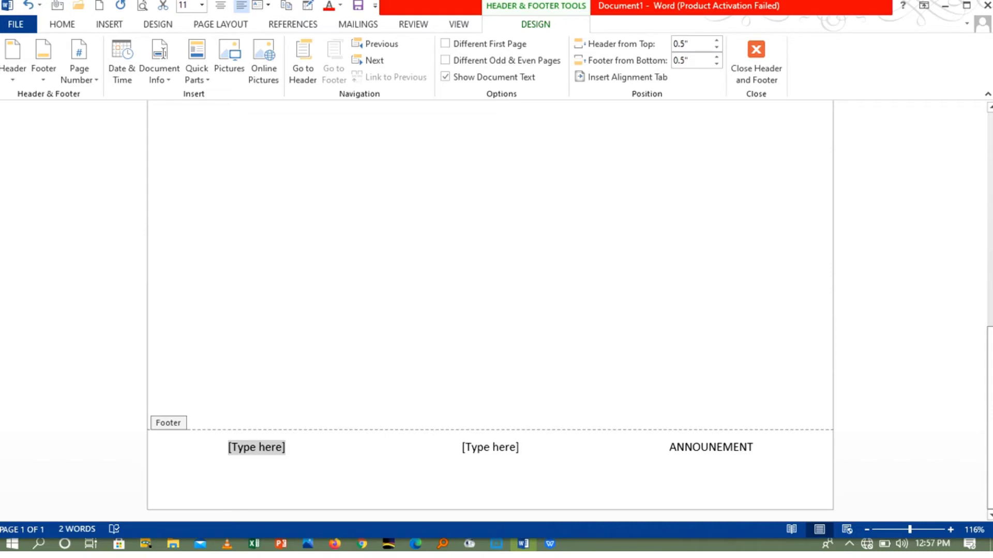
# Remove the Banded header from the document and return to the body, undoing any stray formatting there.
pyautogui.moveTo(991, 383); pyautogui.dragTo(990, 222)
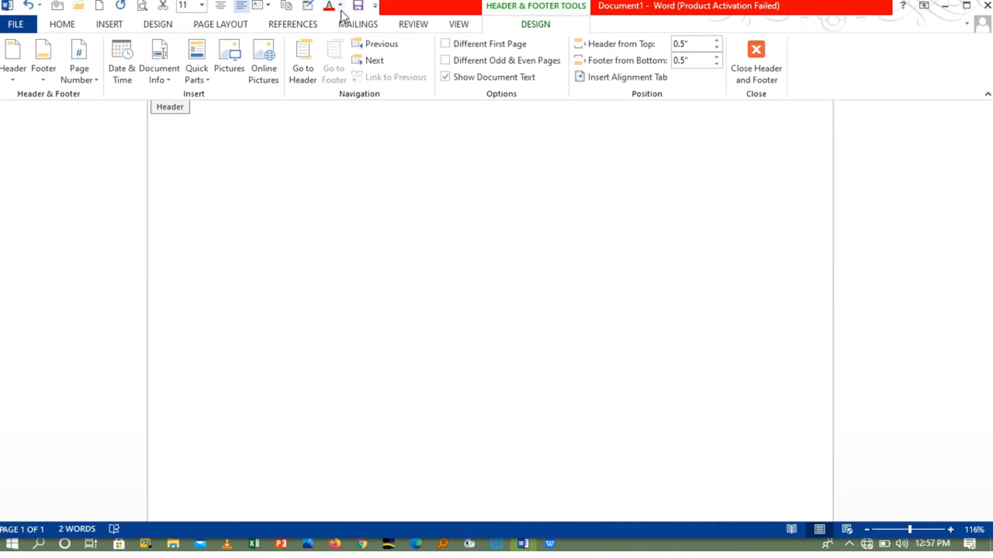
pyautogui.click(103, 27)
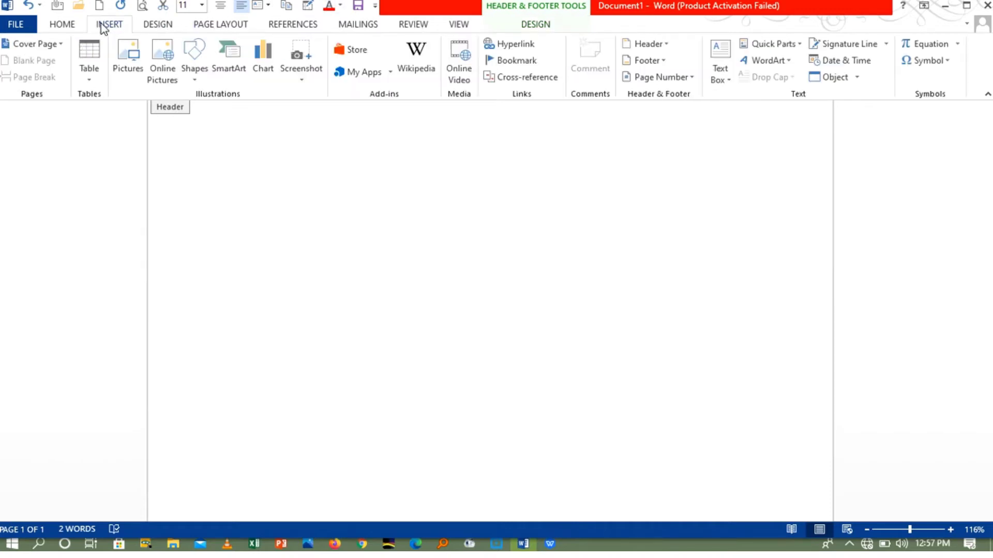
pyautogui.click(652, 45)
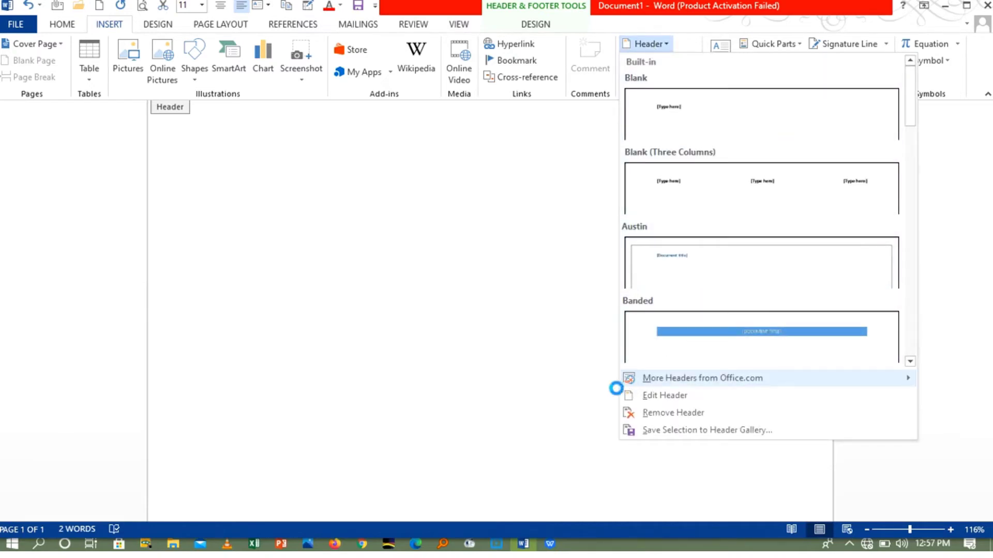
pyautogui.moveTo(689, 383)
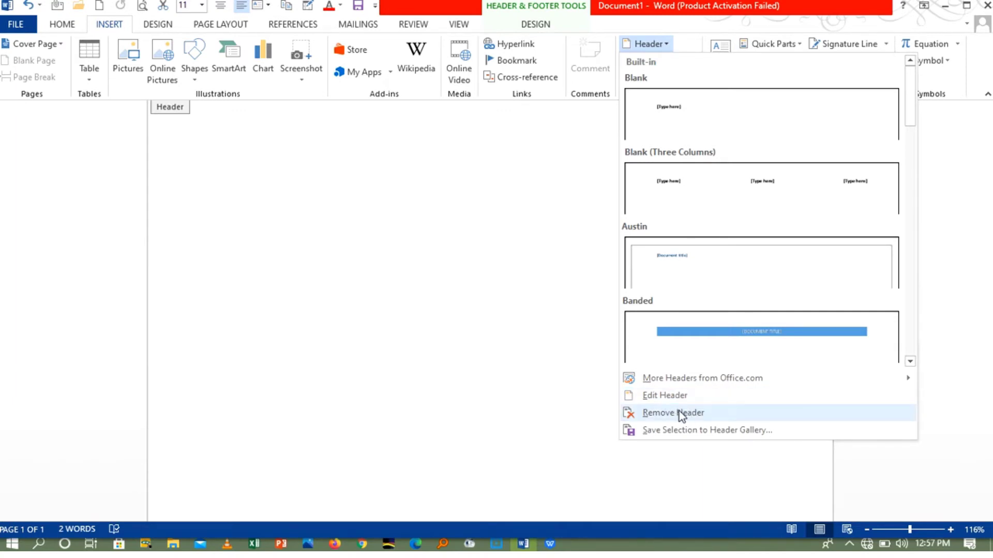
pyautogui.click(679, 412)
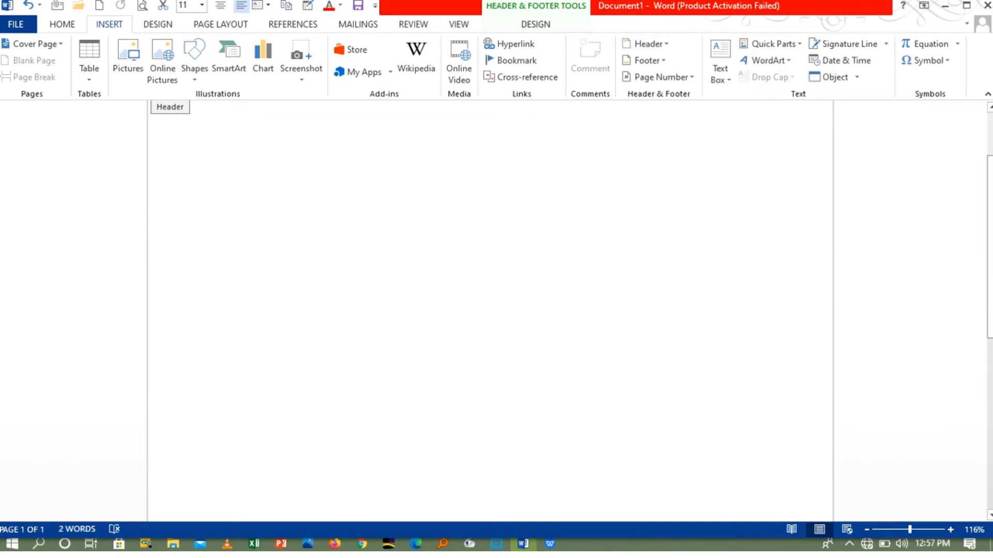
pyautogui.scroll(2, 523, 150)
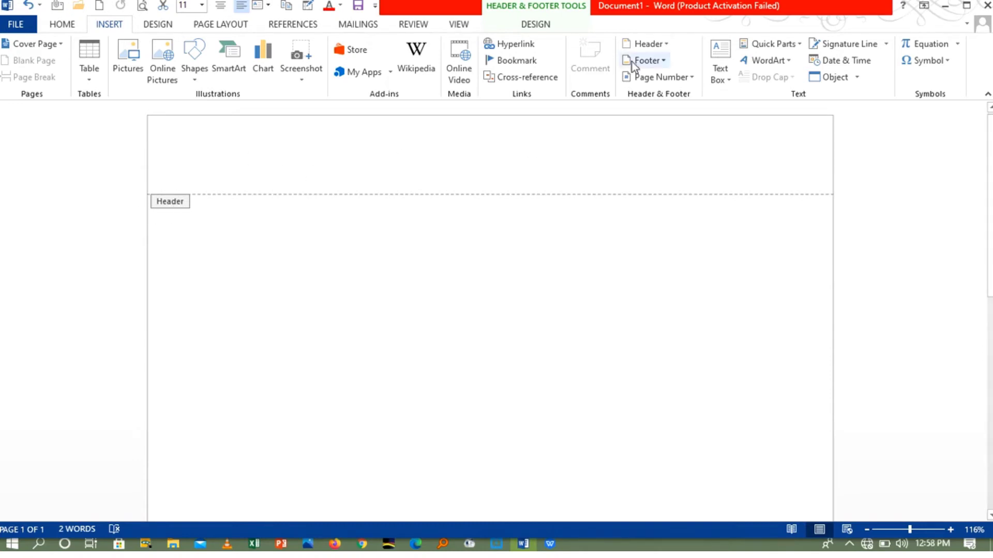
pyautogui.click(641, 43)
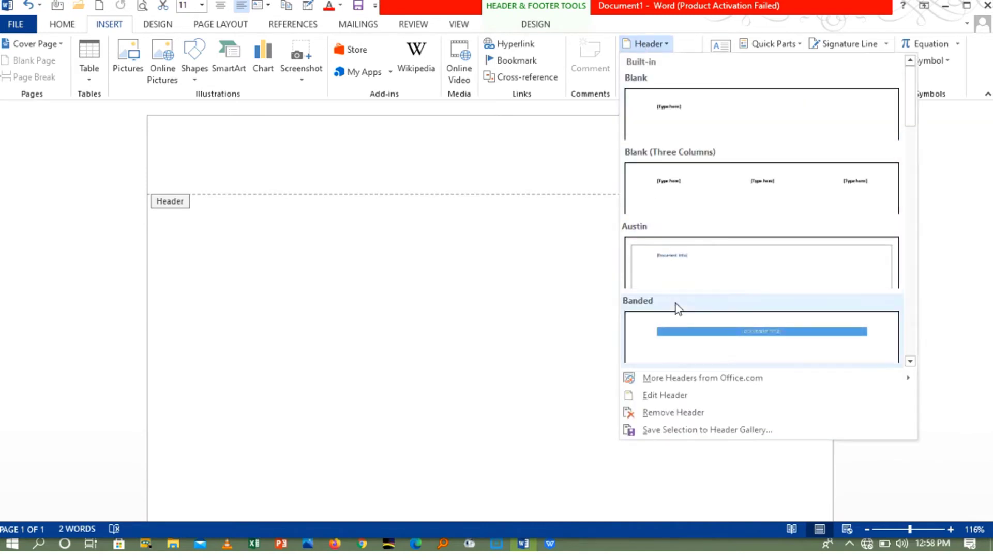
pyautogui.click(674, 413)
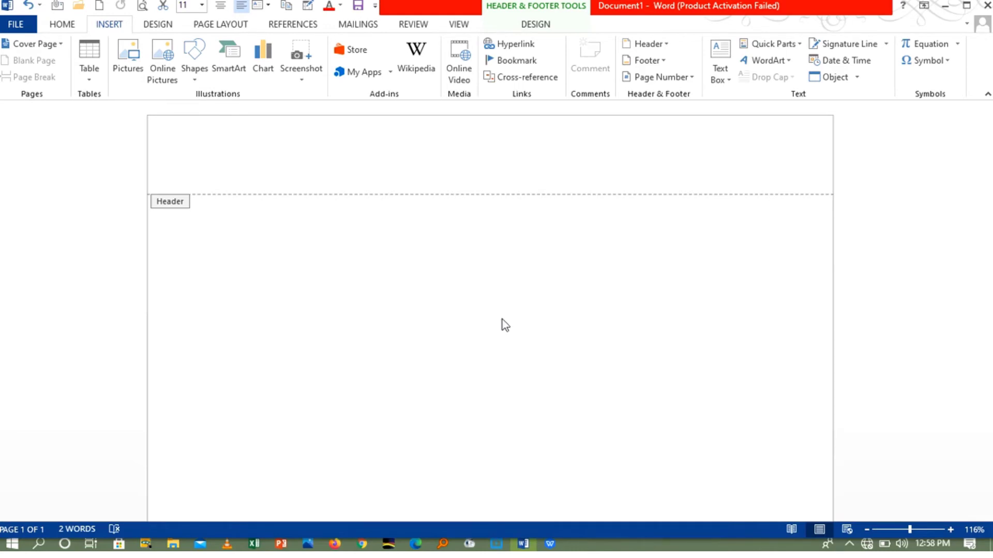
pyautogui.doubleClick(506, 324)
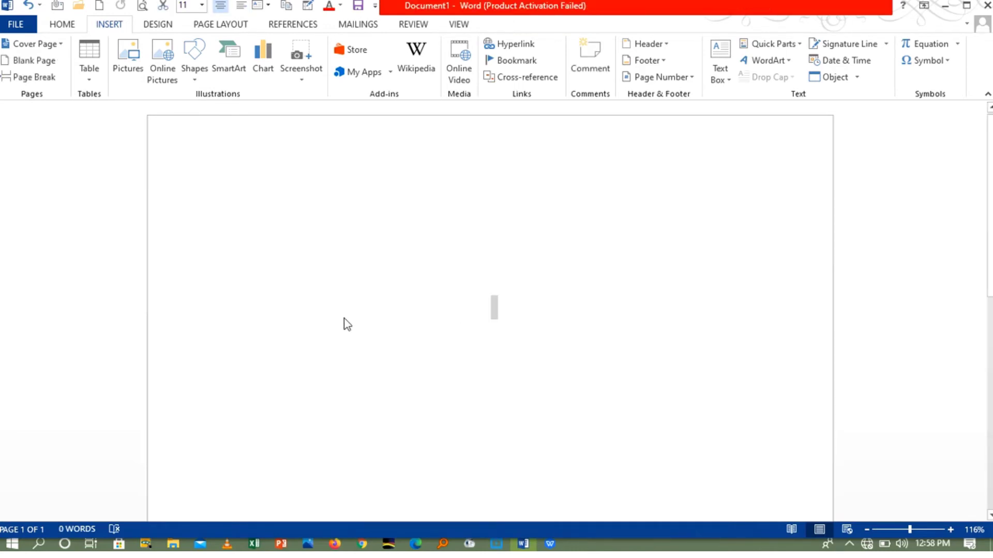
pyautogui.hotkey('ctrl', 'z')
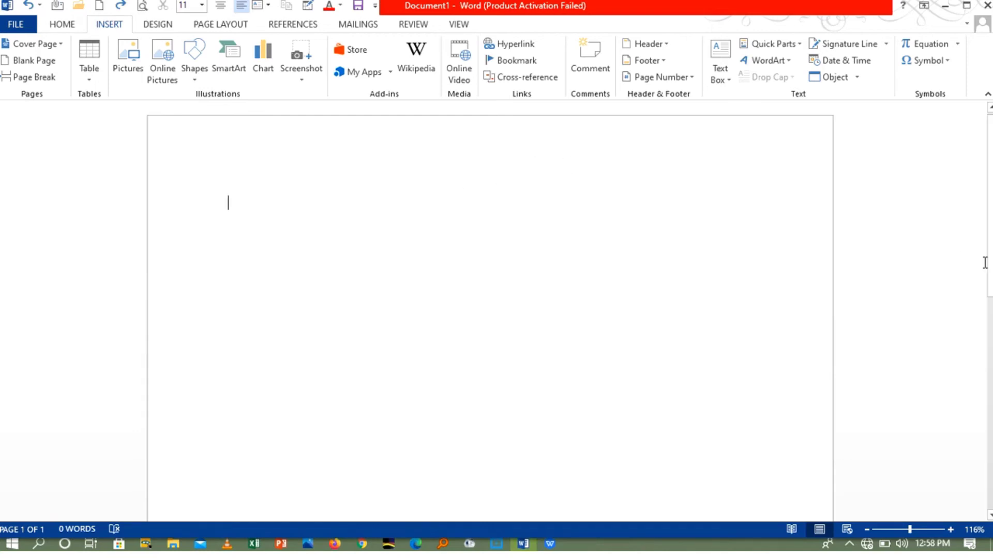
# Remove the three-column footer containing ANNOUNEMENT and return to the document body.
pyautogui.moveTo(990, 251); pyautogui.dragTo(990, 454)
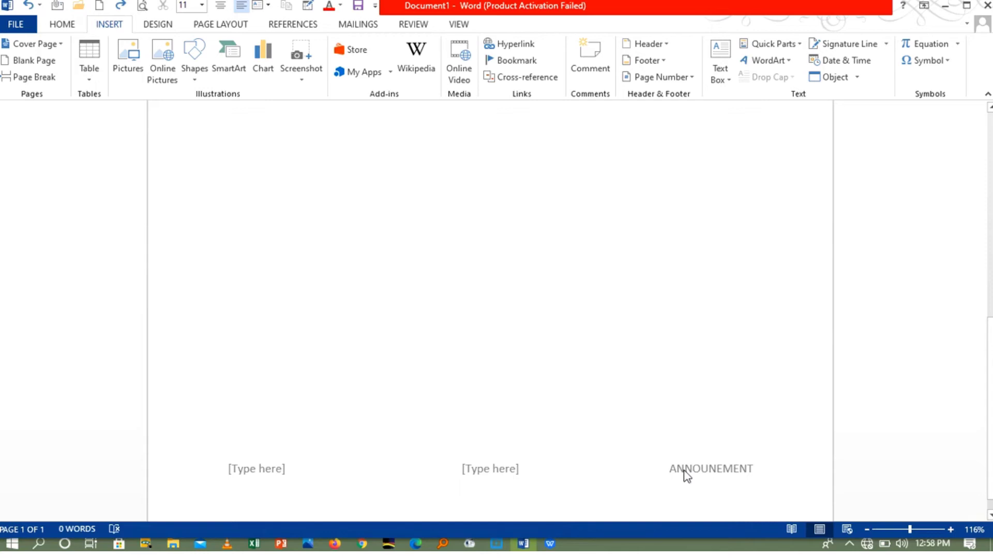
pyautogui.click(652, 62)
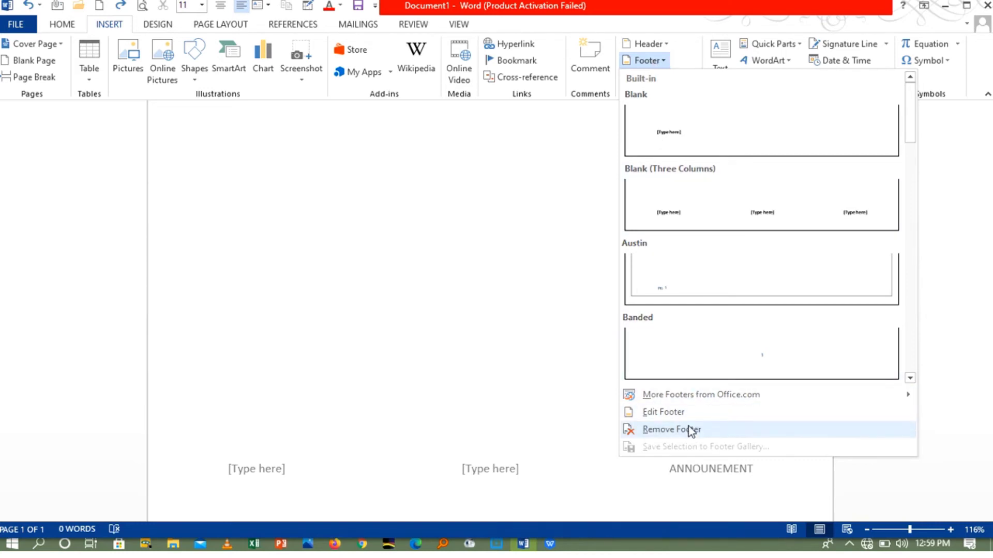
pyautogui.click(673, 421)
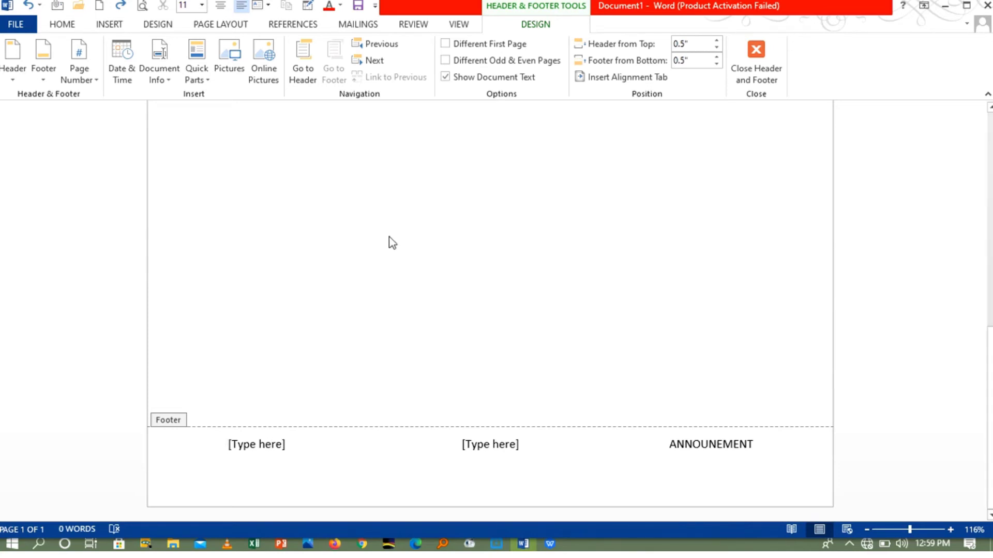
pyautogui.click(113, 30)
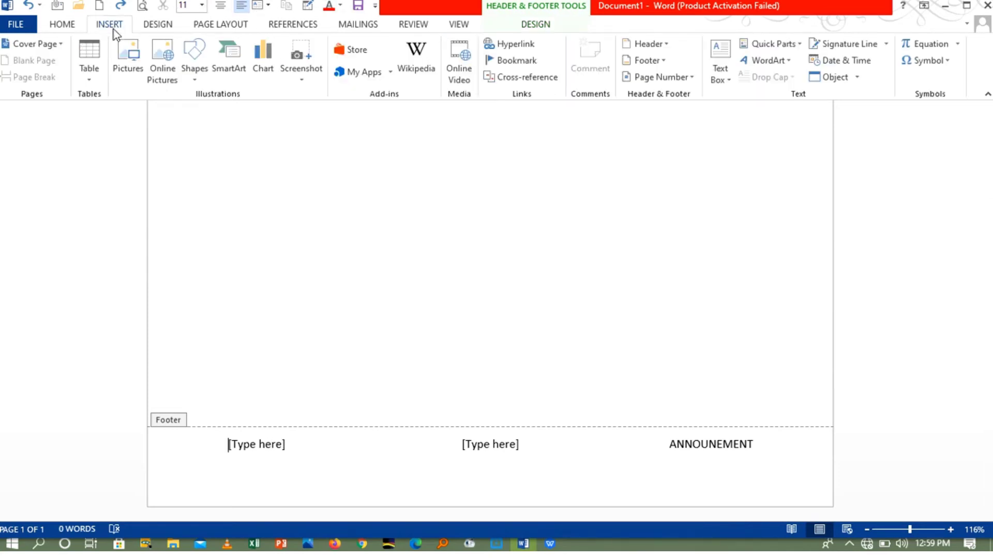
pyautogui.click(652, 60)
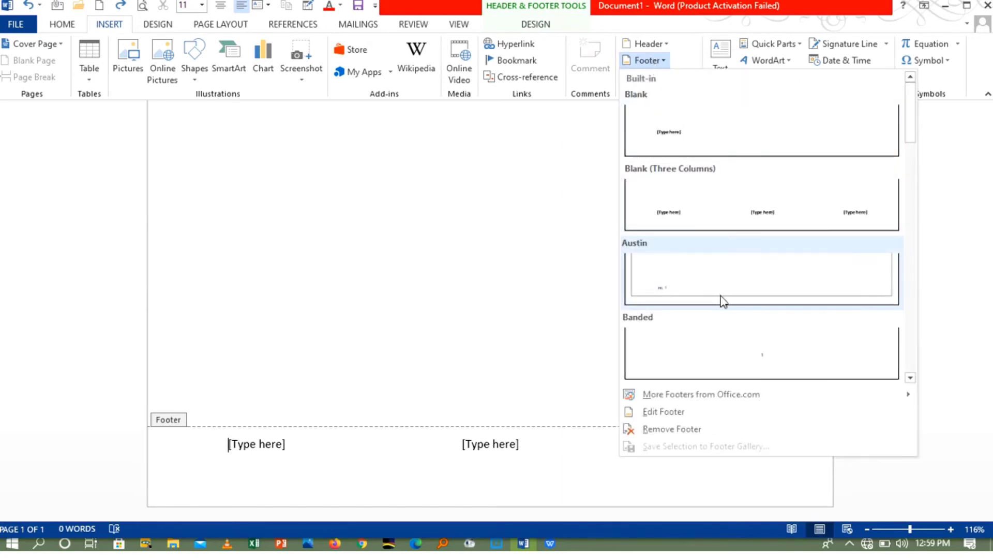
pyautogui.click(696, 430)
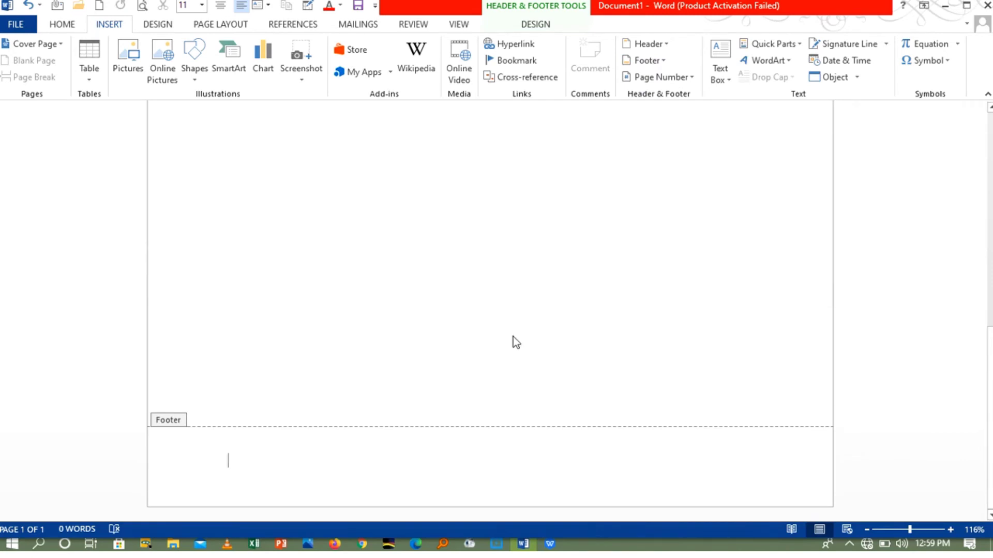
pyautogui.doubleClick(470, 325)
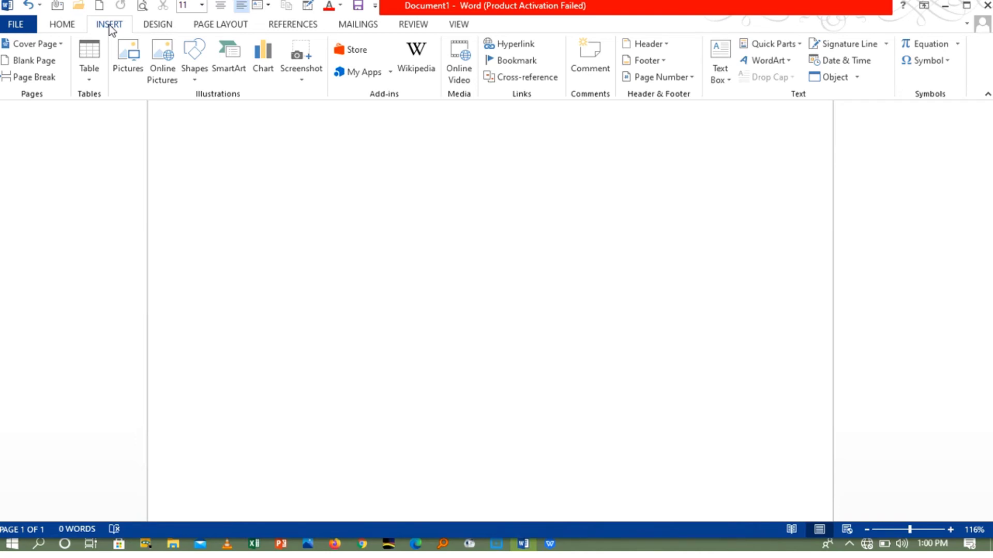
# Insert the built-in Blank (Three Columns) header and the built-in Blank (Three Columns) footer.
pyautogui.click(648, 44)
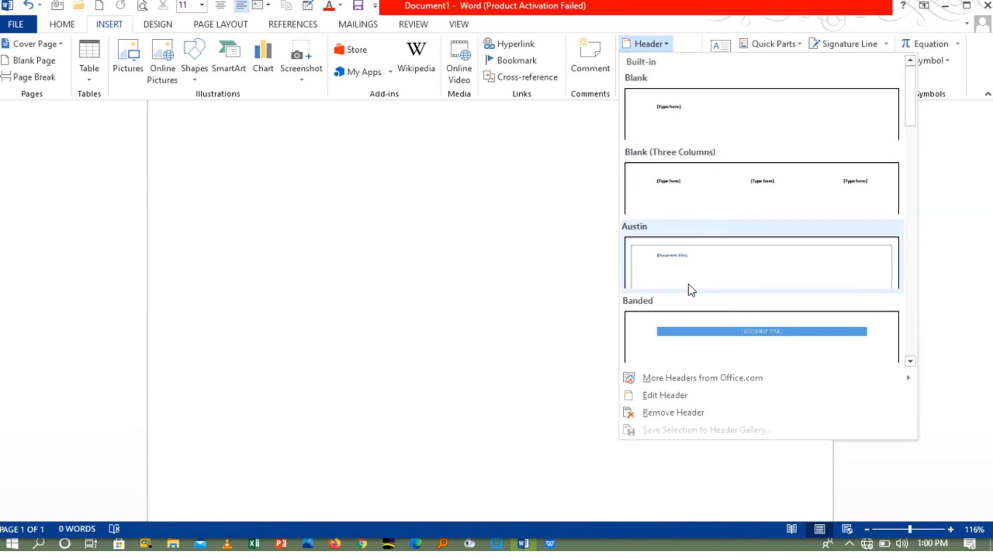
pyautogui.click(712, 195)
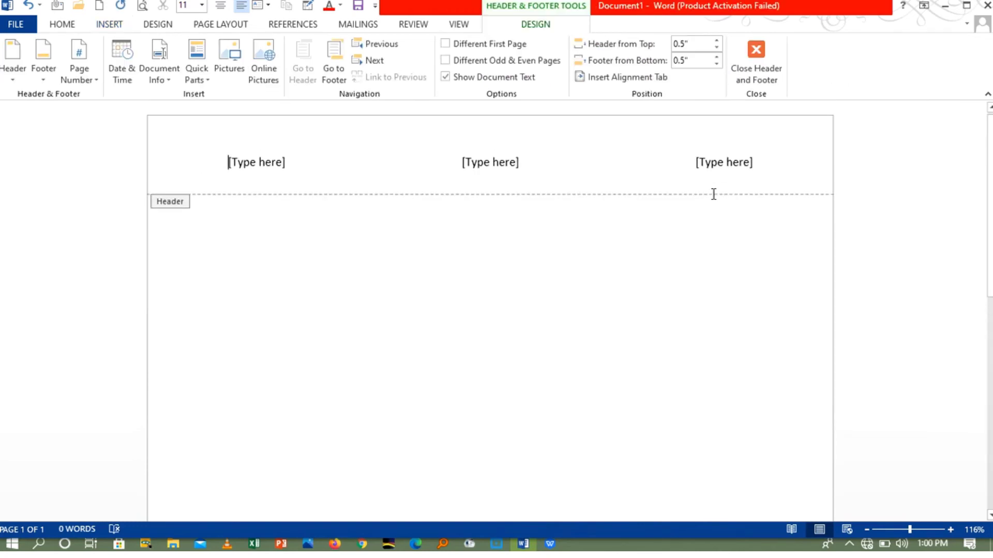
pyautogui.click(110, 25)
pyautogui.click(646, 60)
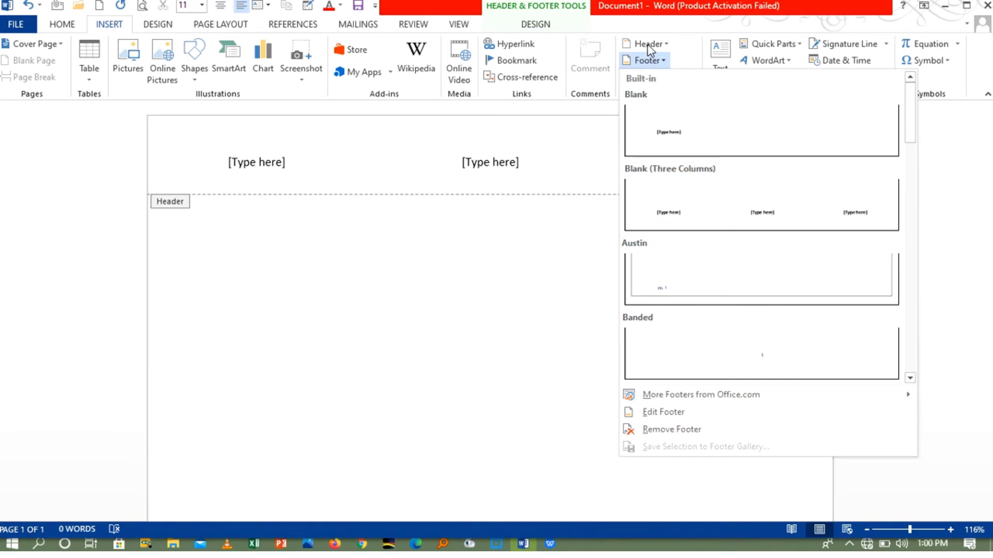
pyautogui.click(712, 219)
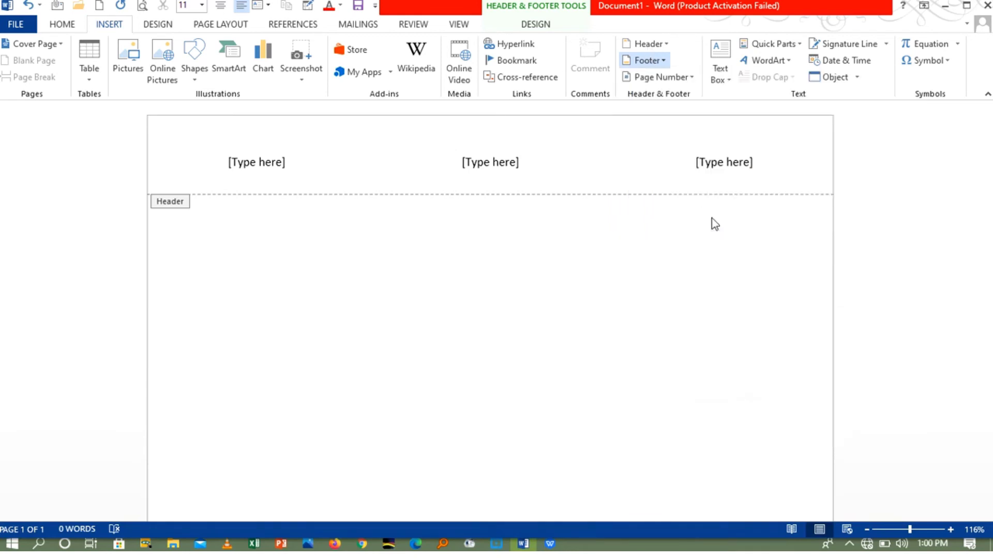
# Close header and footer editing to return to the document body.
pyautogui.scroll(5, 904, 311)
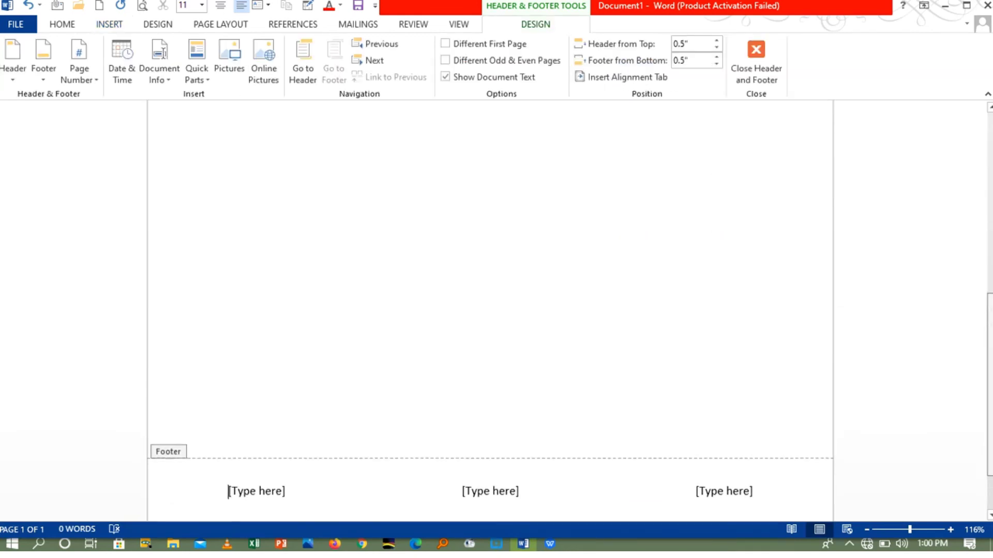
pyautogui.scroll(10, 490, 311)
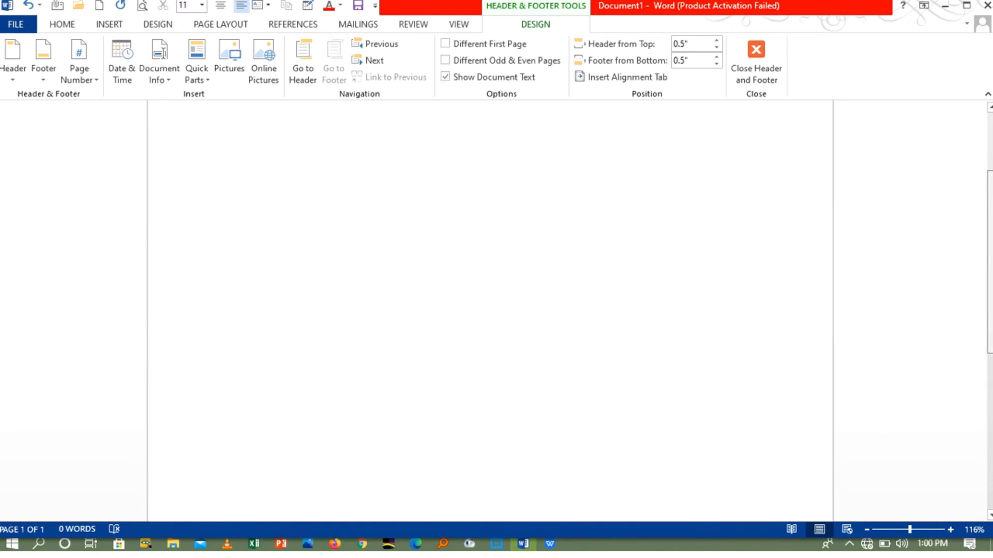
pyautogui.scroll(1, 490, 310)
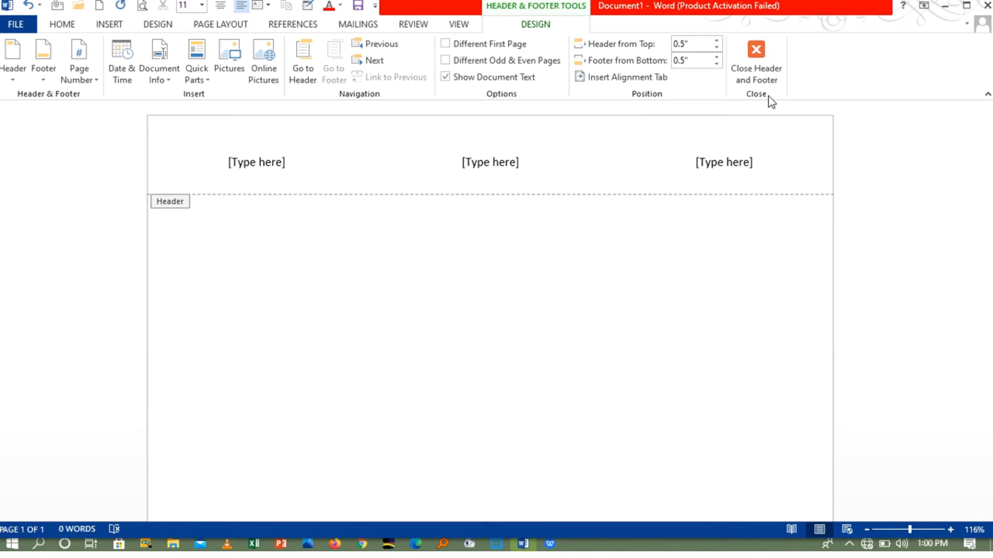
pyautogui.click(762, 54)
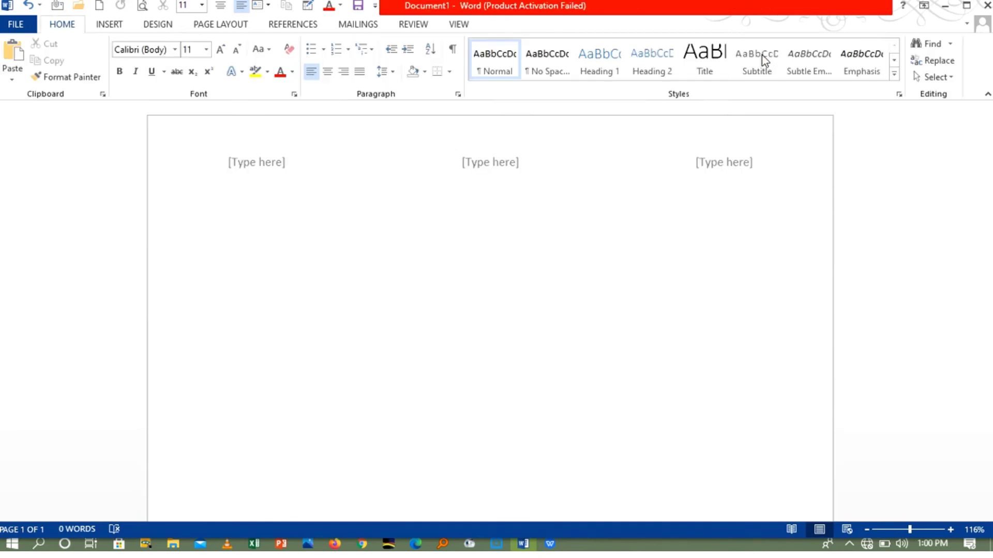
# Reopen the header for editing, close it again and check the footer placeholders on the page.
pyautogui.doubleClick(744, 167)
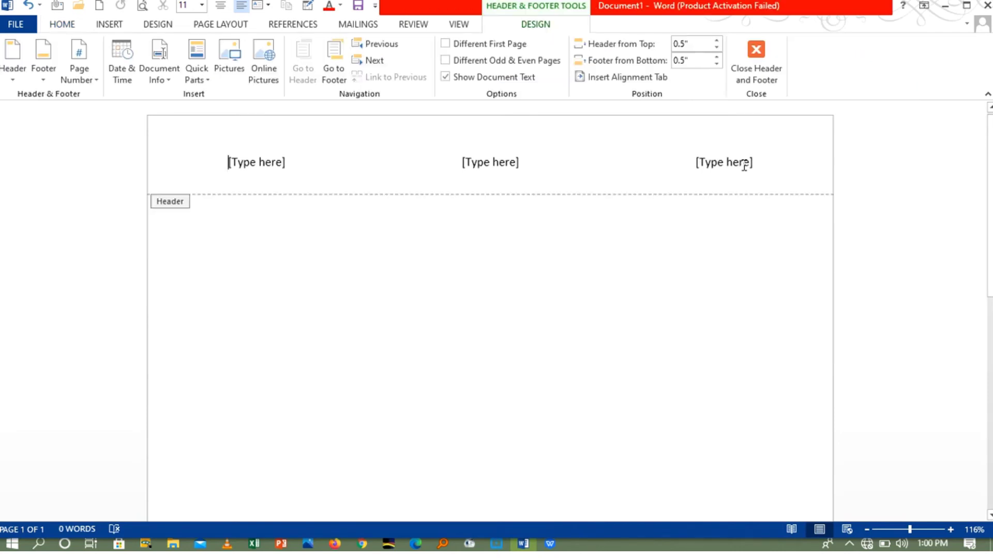
pyautogui.click(756, 61)
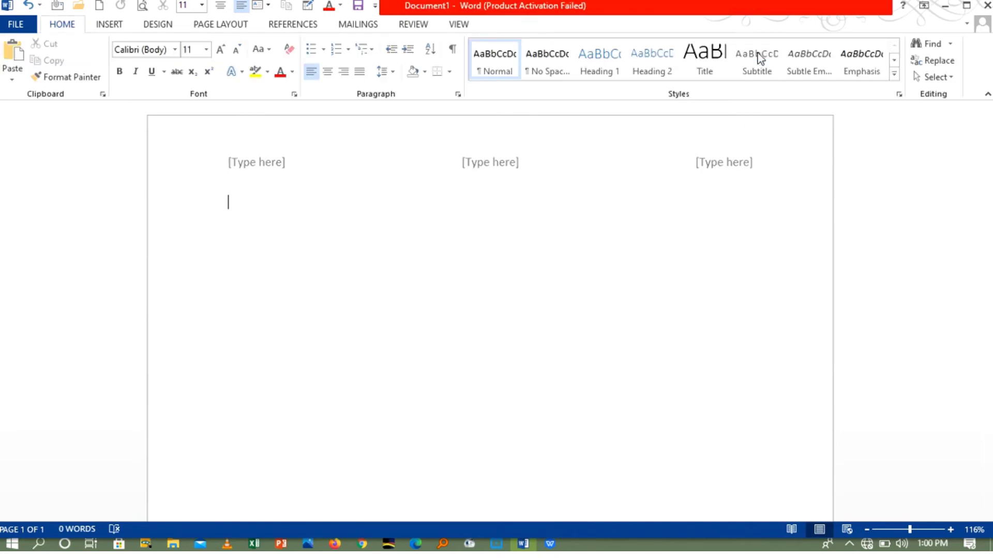
pyautogui.scroll(-3, 490, 310)
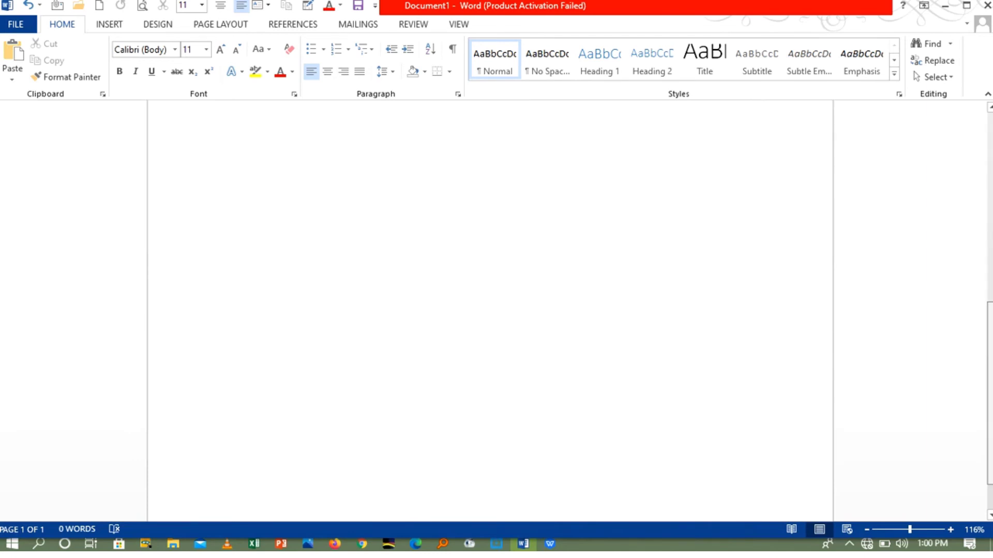
pyautogui.scroll(-3, 490, 310)
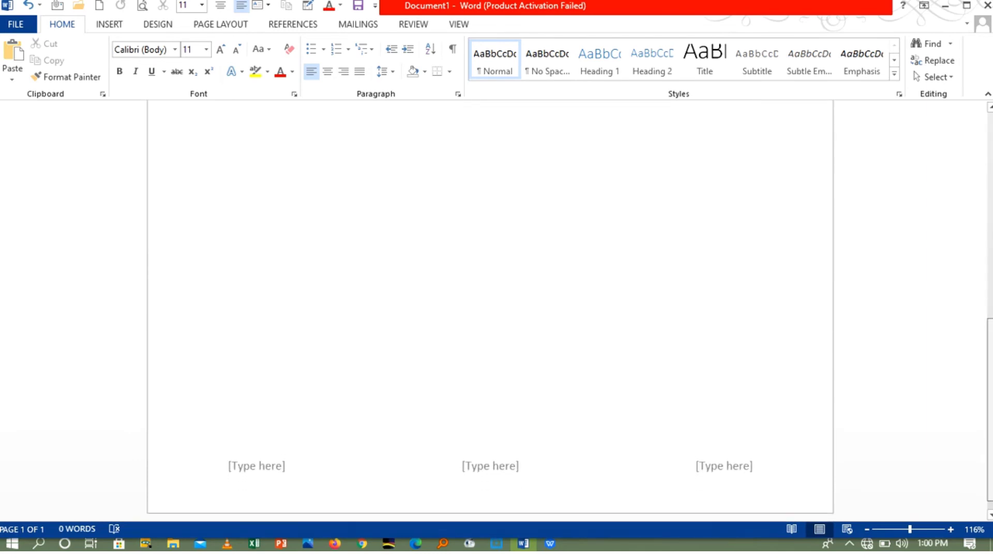
pyautogui.scroll(5, 772, 150)
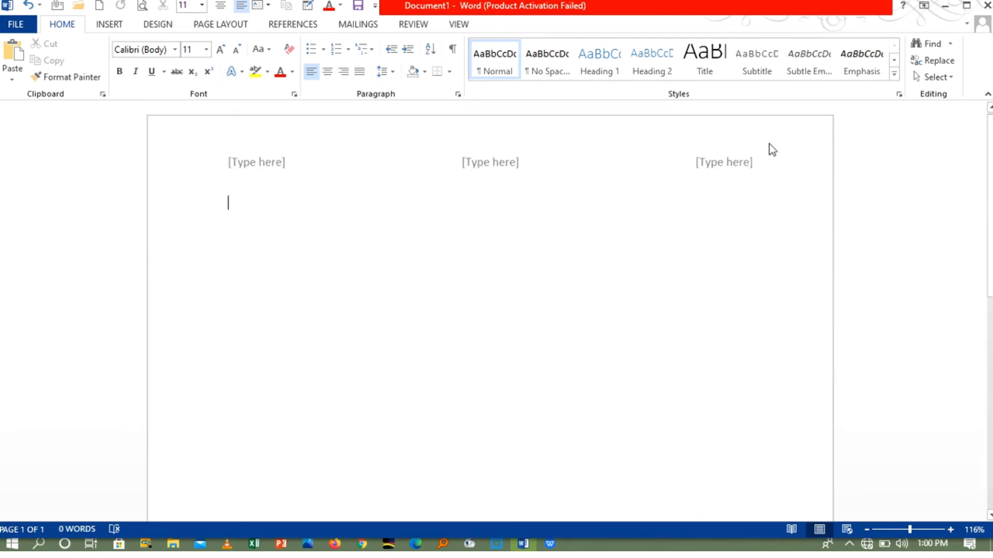
# Reopen the header, select its right-hand placeholder and close header and footer editing.
pyautogui.doubleClick(748, 159)
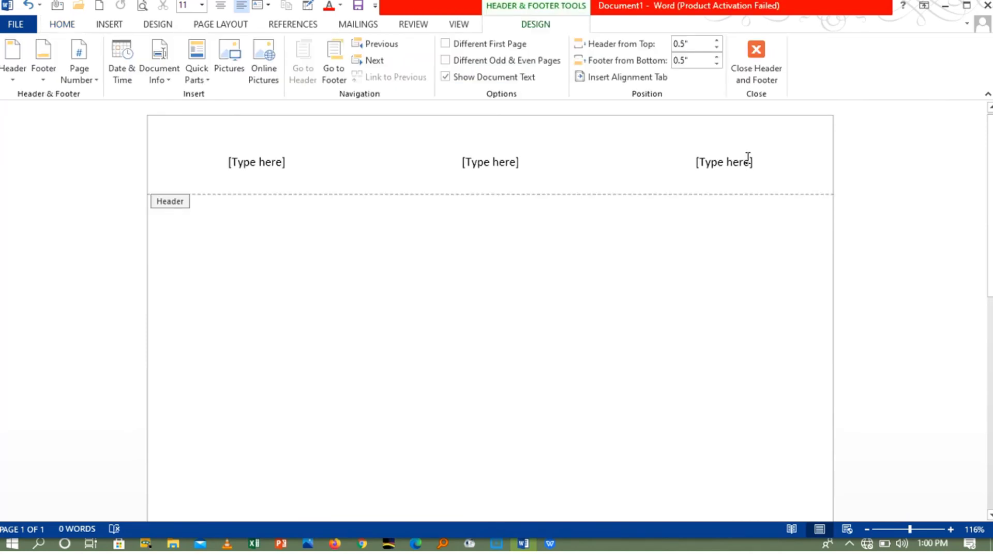
pyautogui.click(747, 158)
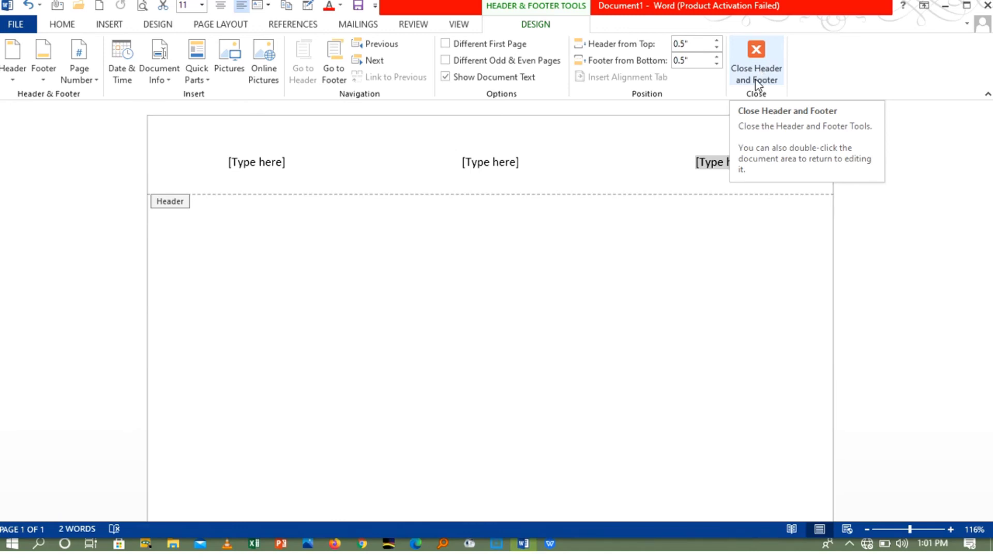
pyautogui.click(757, 78)
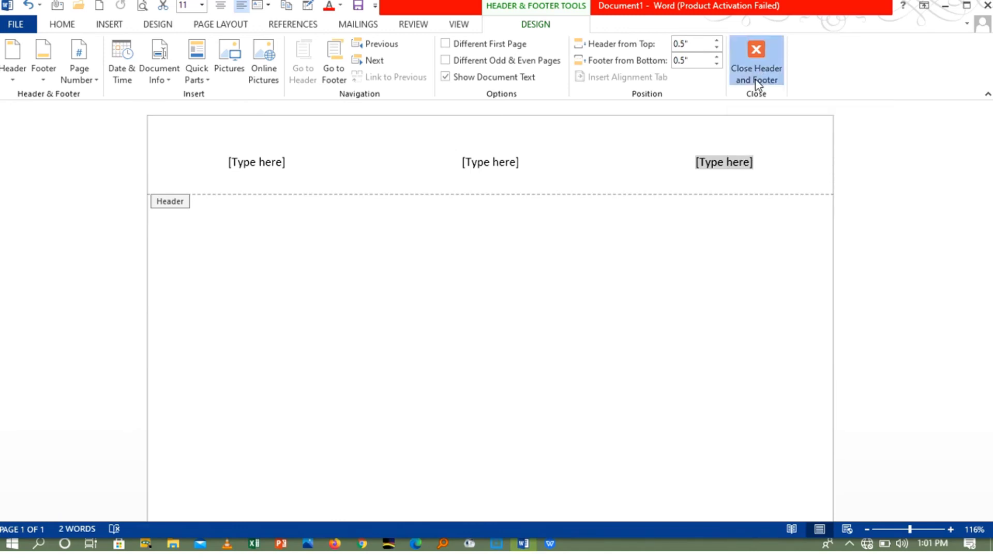
# Reopen the header for editing from the document body and return to the body.
pyautogui.doubleClick(696, 217)
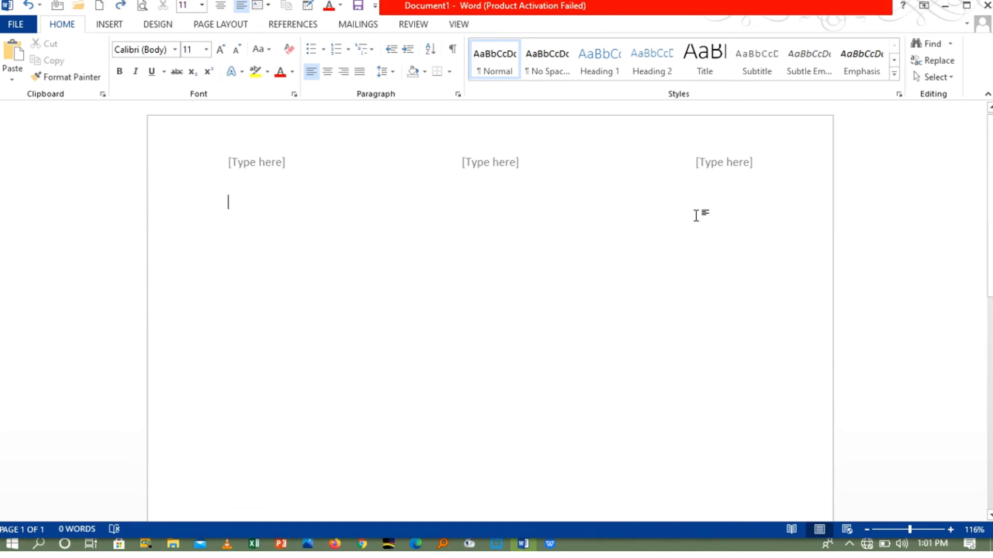
pyautogui.tripleClick(697, 218)
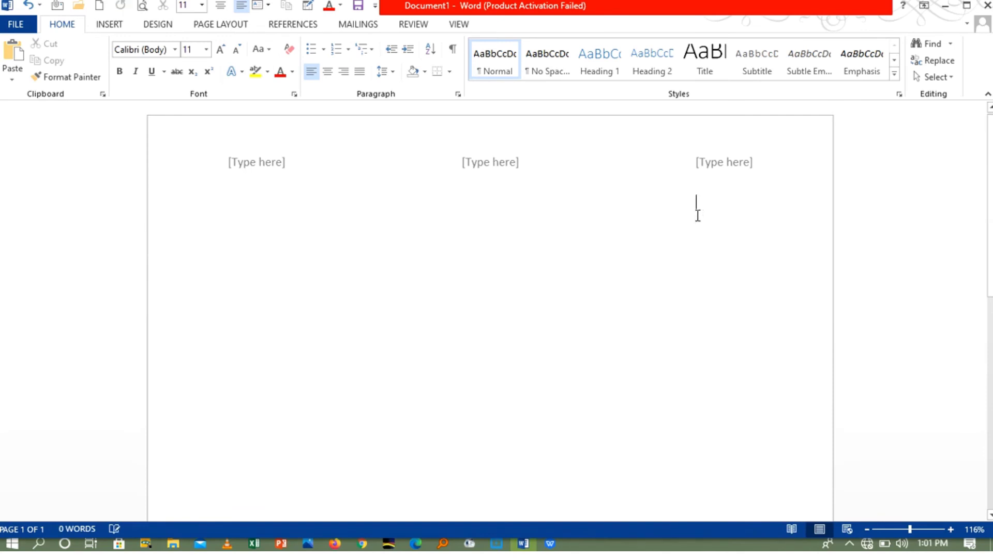
pyautogui.doubleClick(673, 154)
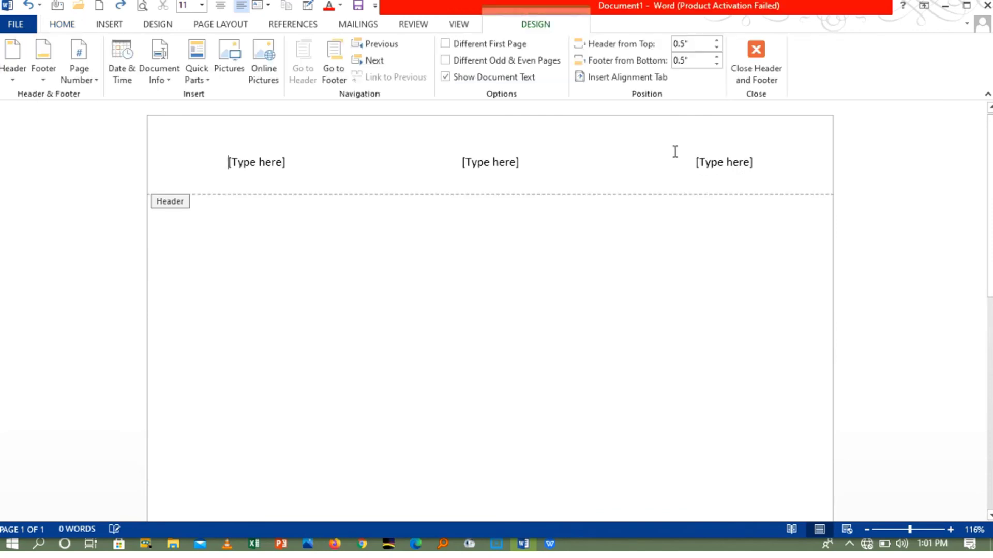
pyautogui.doubleClick(172, 204)
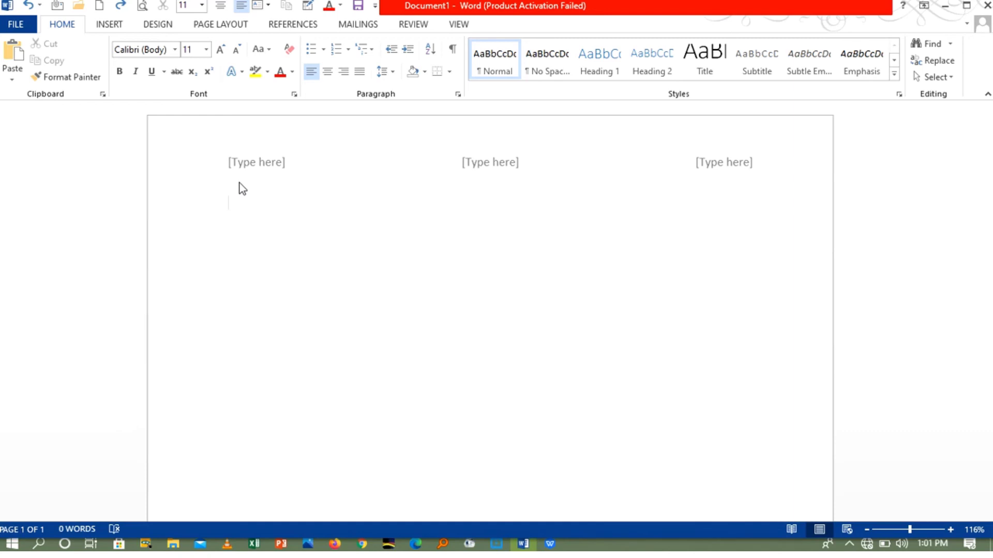
# Check the built-in footer and header galleries and remove both the three-column header and footer from the document.
pyautogui.click(110, 25)
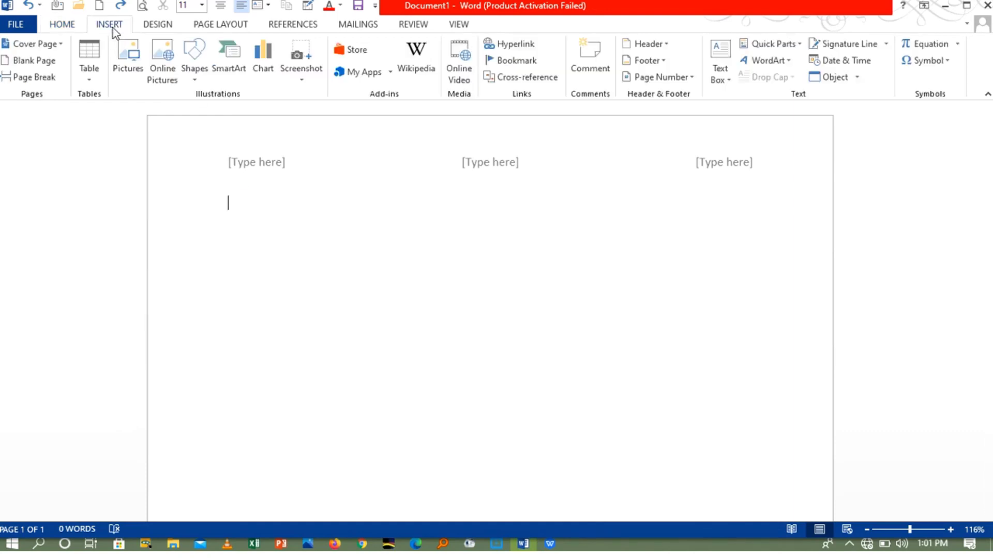
pyautogui.click(667, 60)
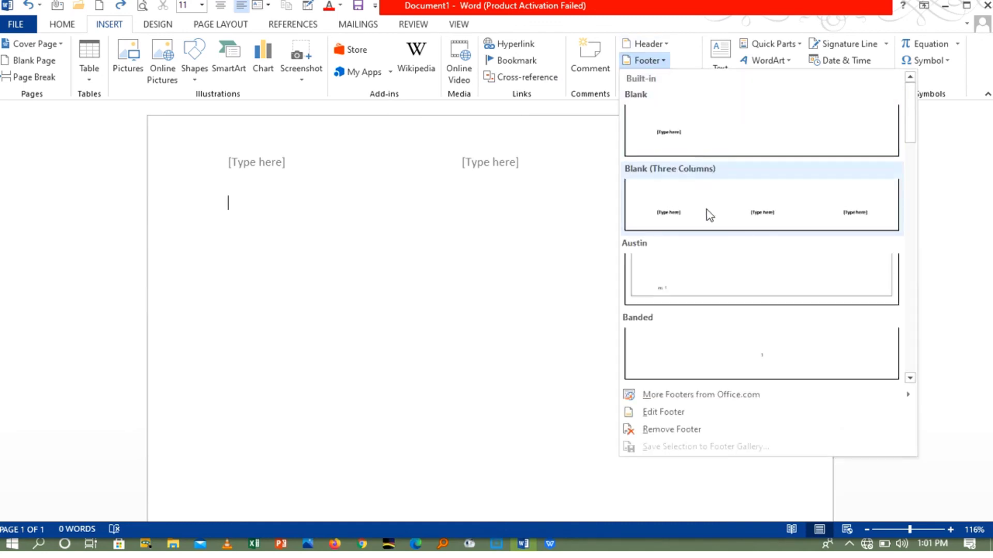
pyautogui.click(656, 43)
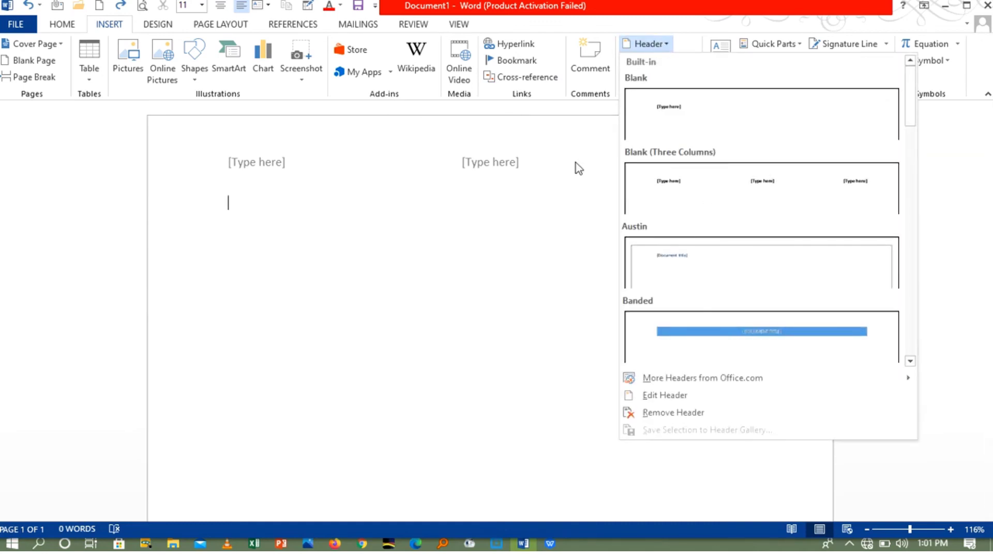
pyautogui.click(545, 197)
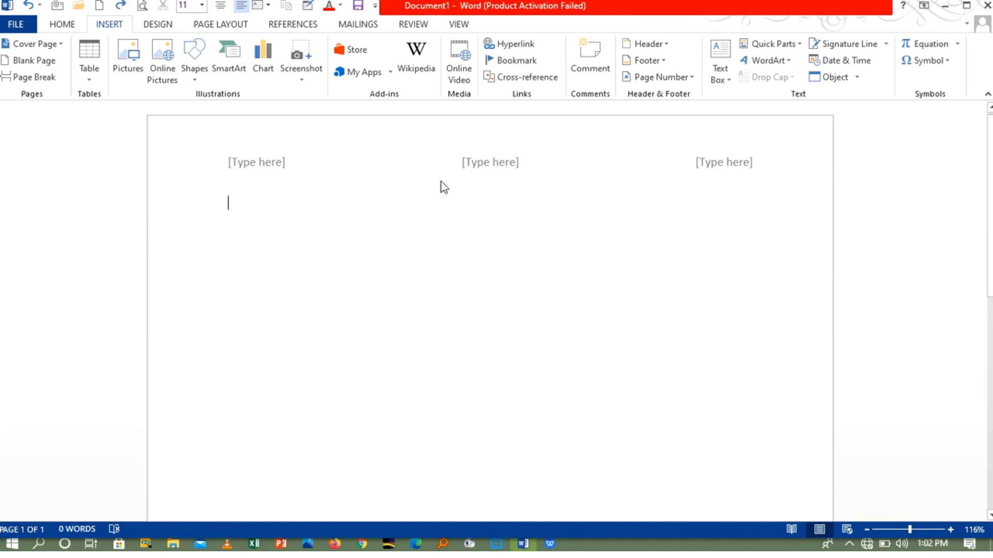
pyautogui.click(648, 45)
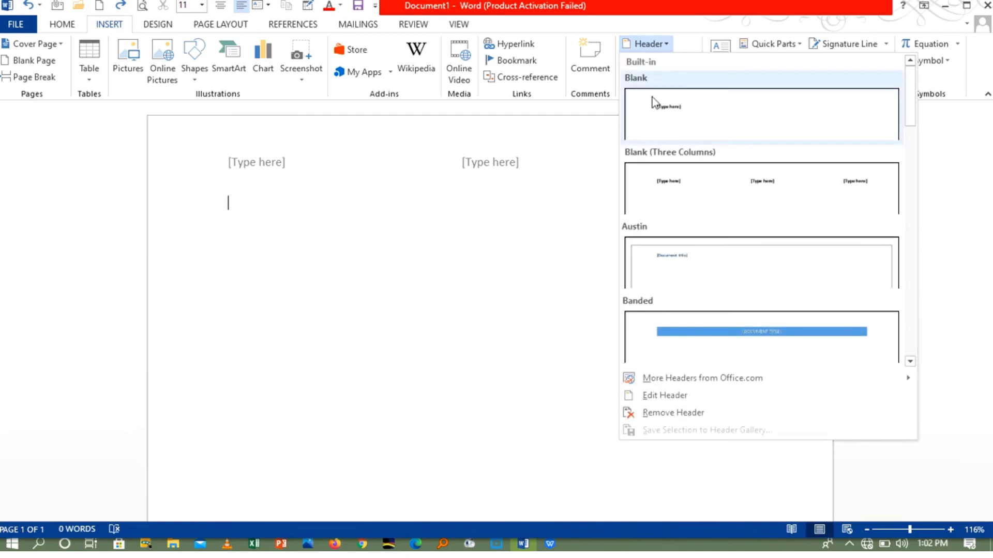
pyautogui.click(680, 416)
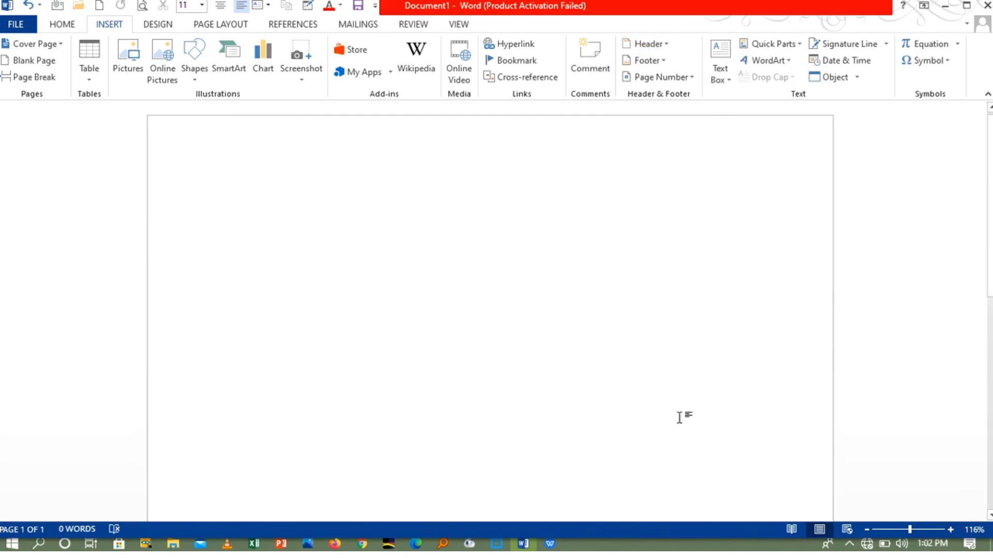
pyautogui.click(663, 63)
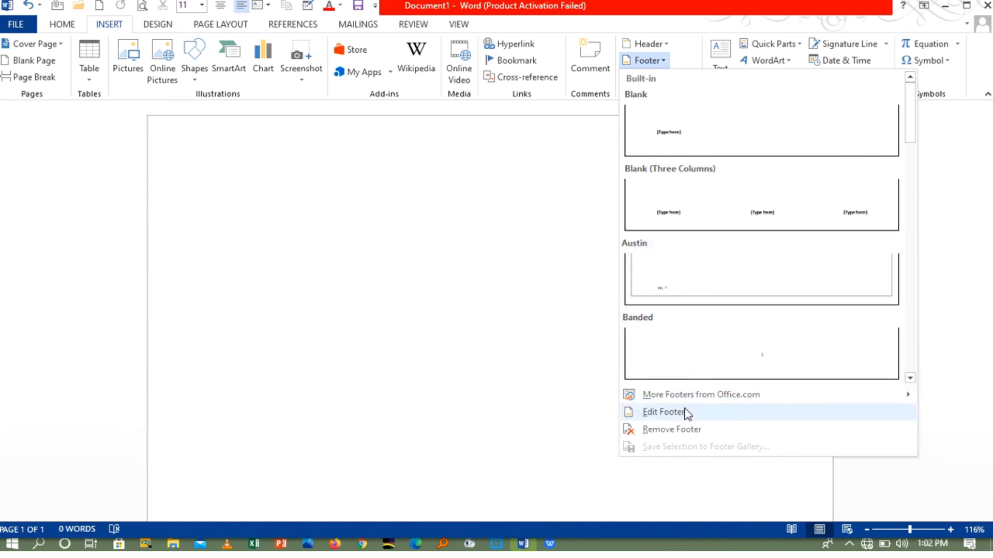
pyautogui.click(681, 430)
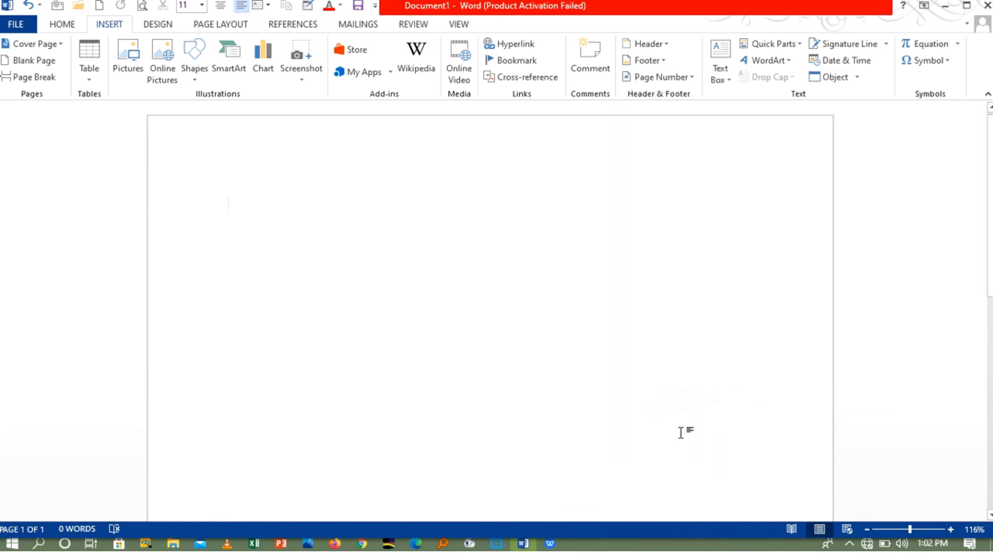